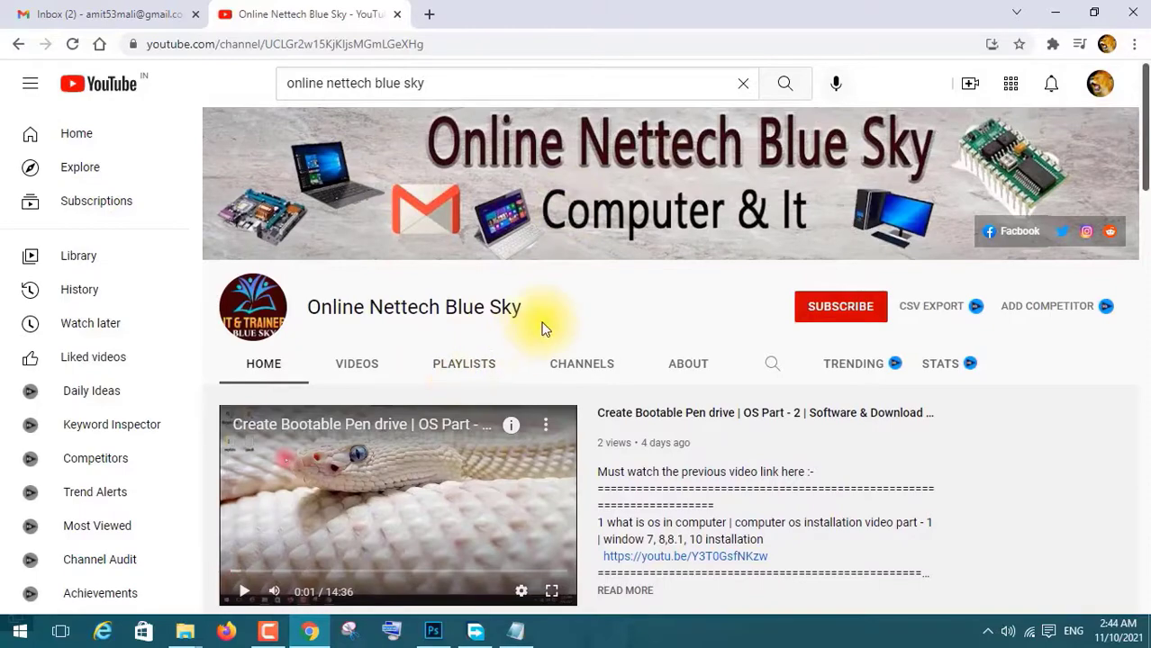
Step: From the PLAYLISTS tab, play all of the Control Panel playlist under Important Cources
scroll(527, 322, up, 3)
click(479, 365)
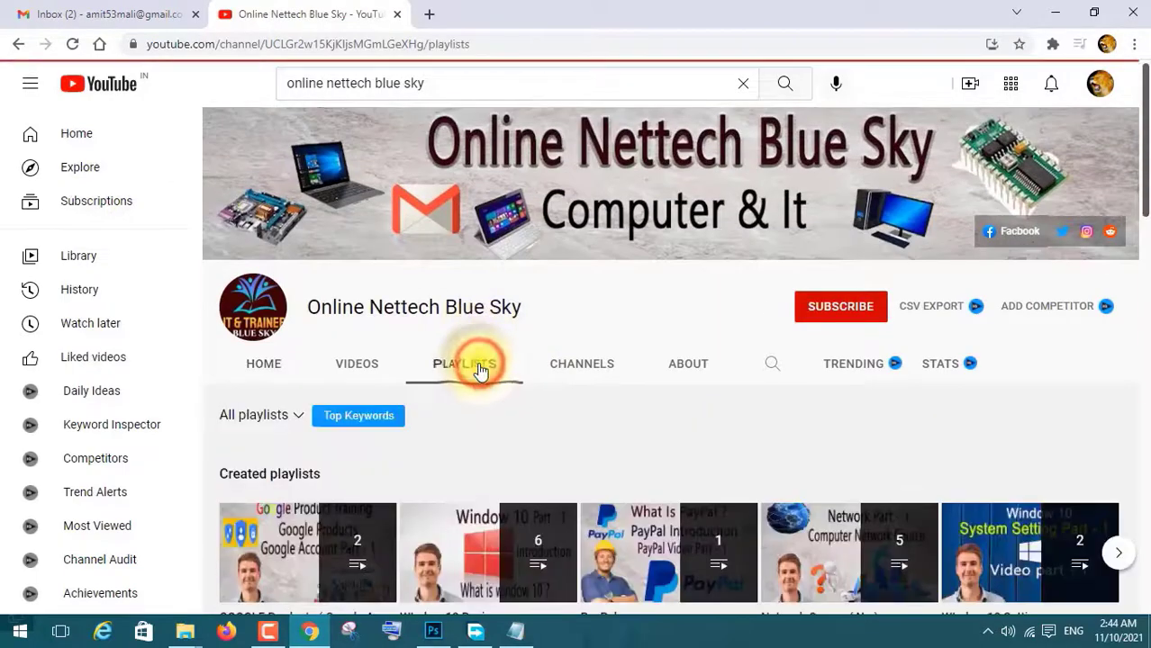
scroll(468, 374, down, 2)
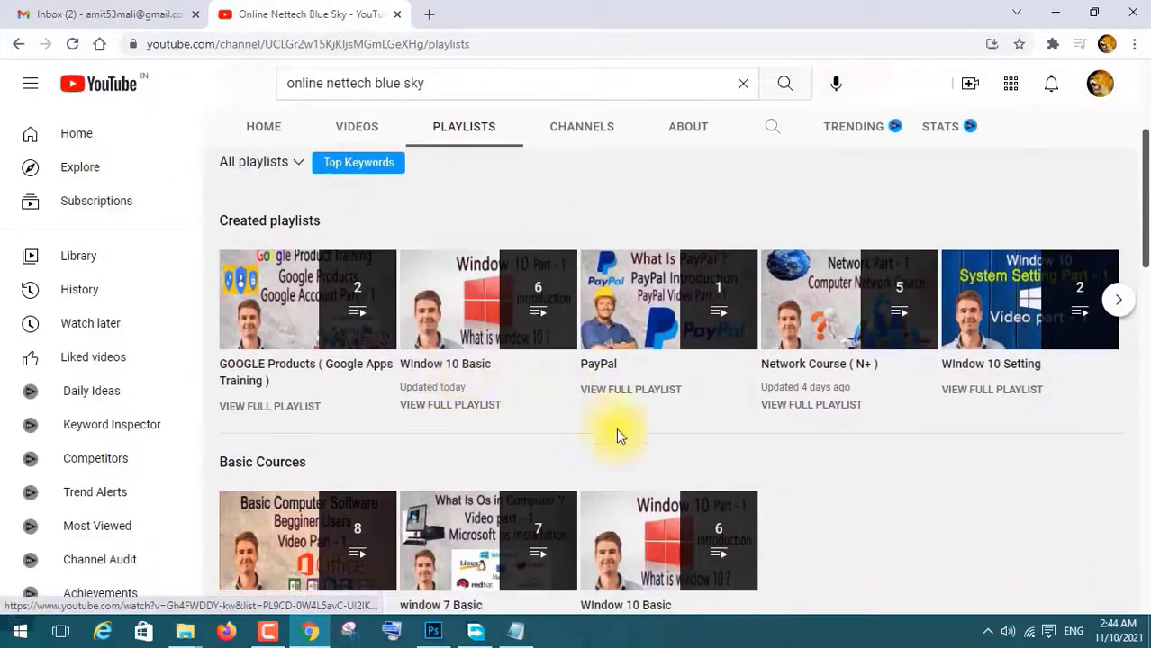
scroll(719, 391, down, 6)
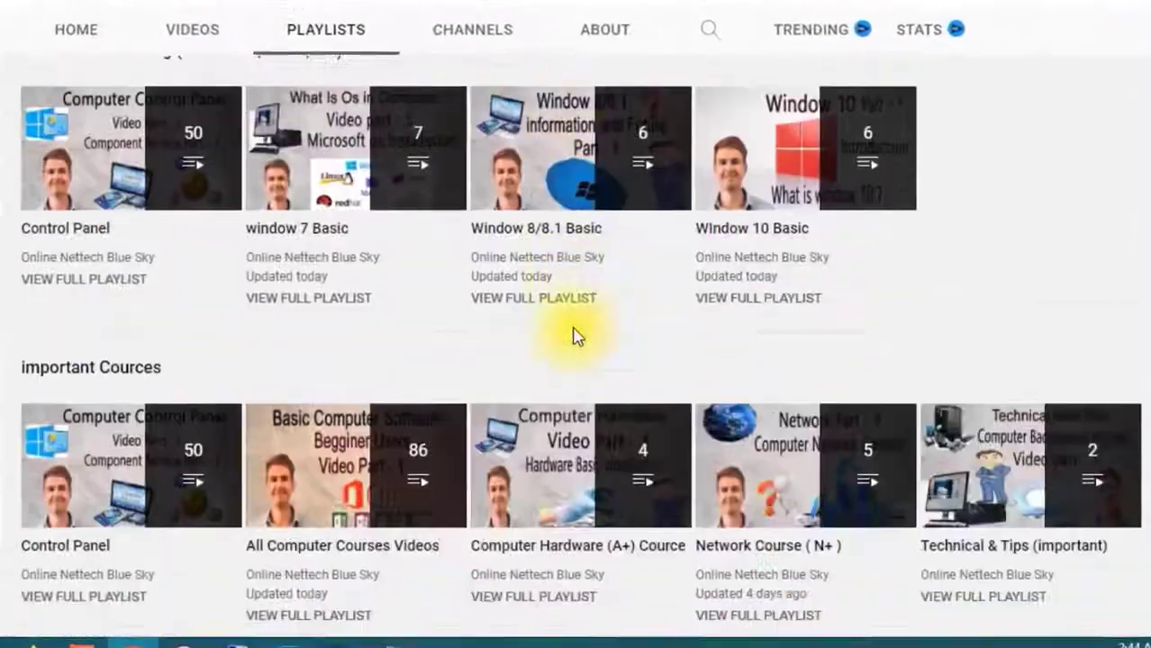
scroll(576, 335, down, 6)
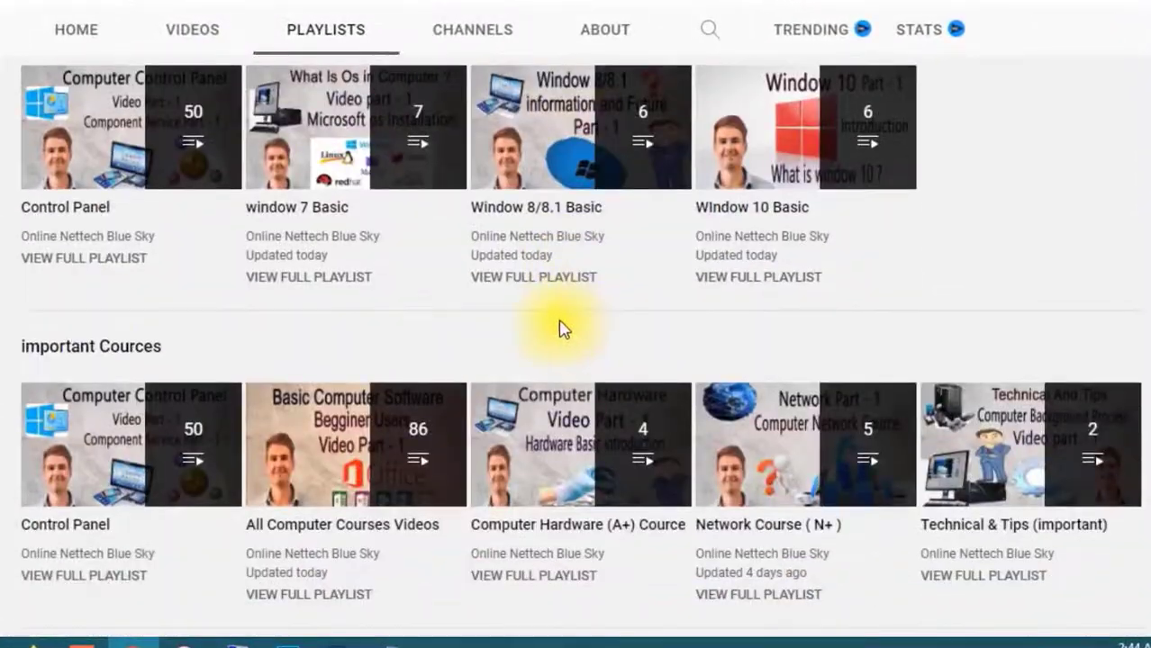
scroll(552, 330, down, 4)
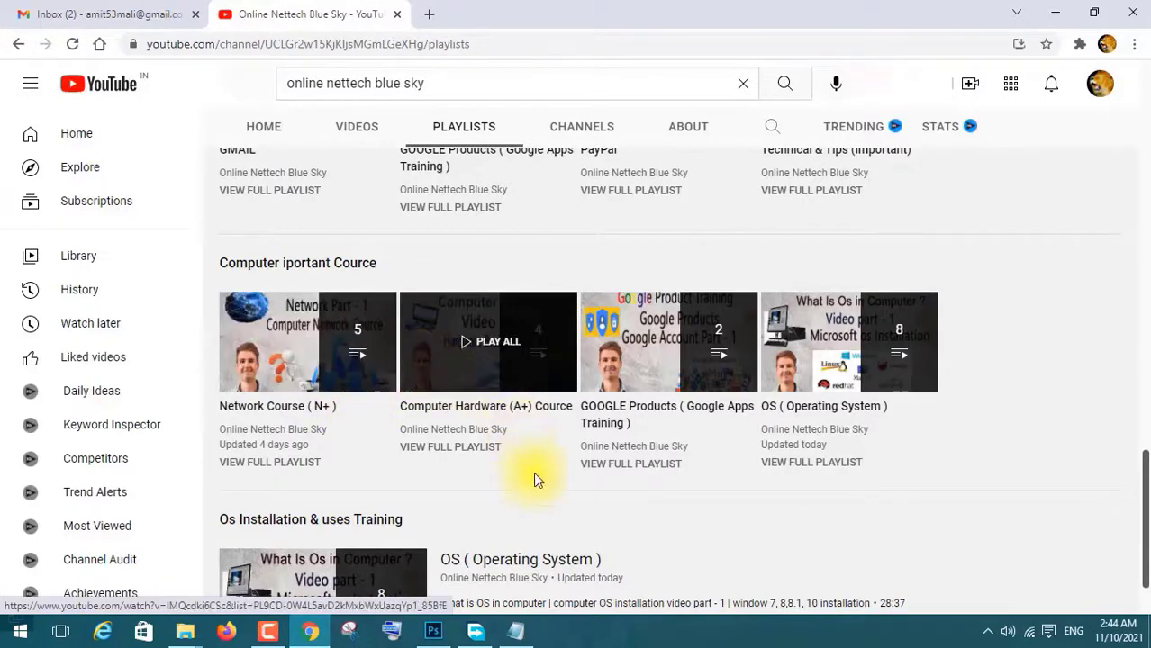
scroll(526, 509, up, 4)
scroll(526, 512, up, 2)
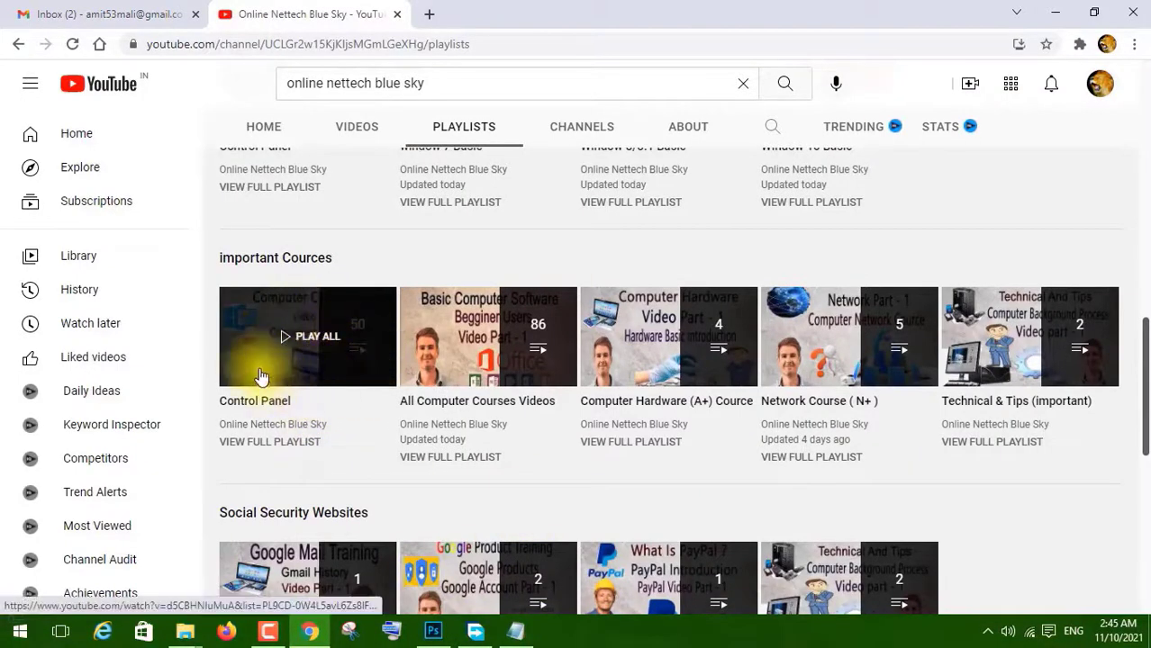
click(304, 345)
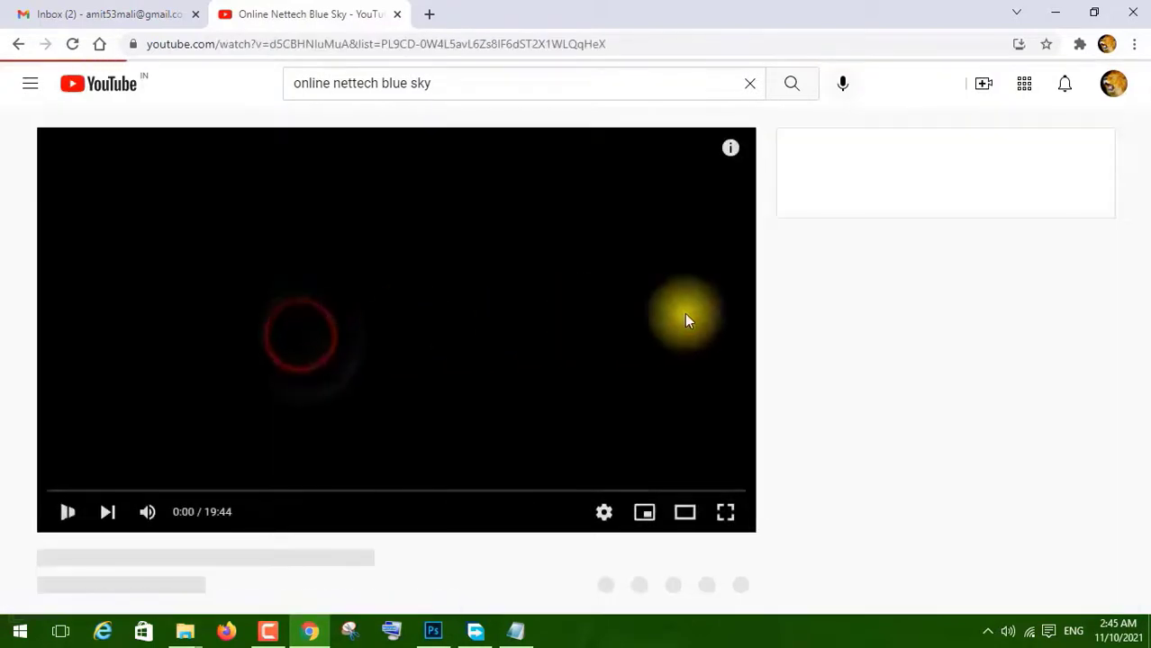
Step: Pause the Control Panel video, go back to the playlists page and close the miniplayer
click(102, 514)
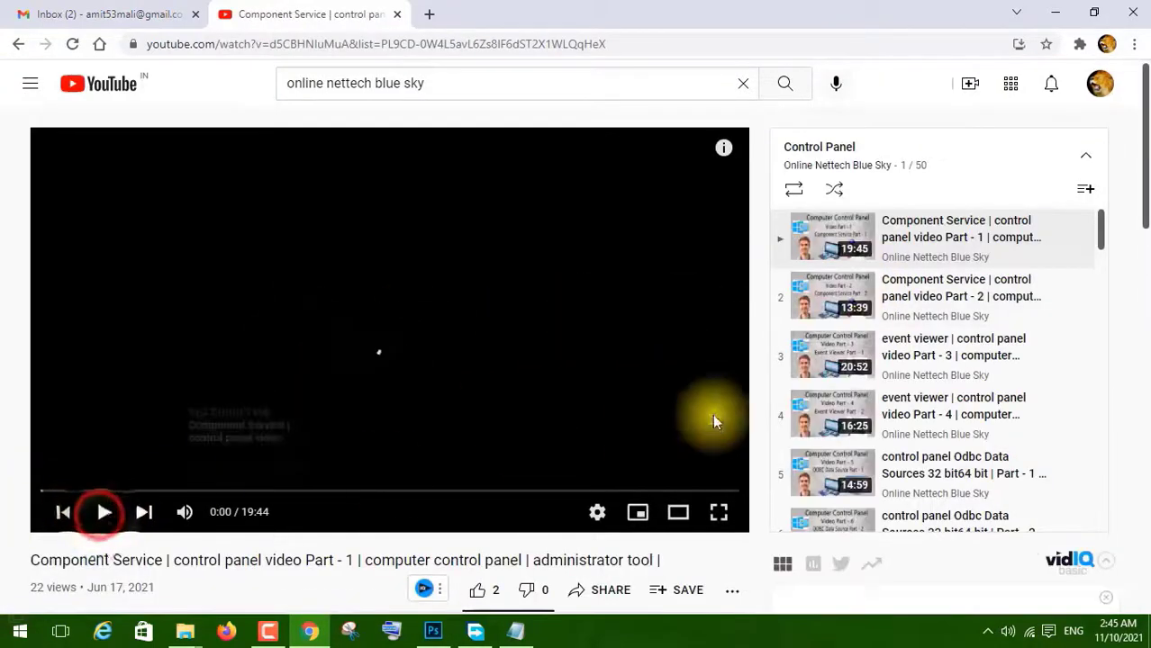
scroll(914, 354, down, 20)
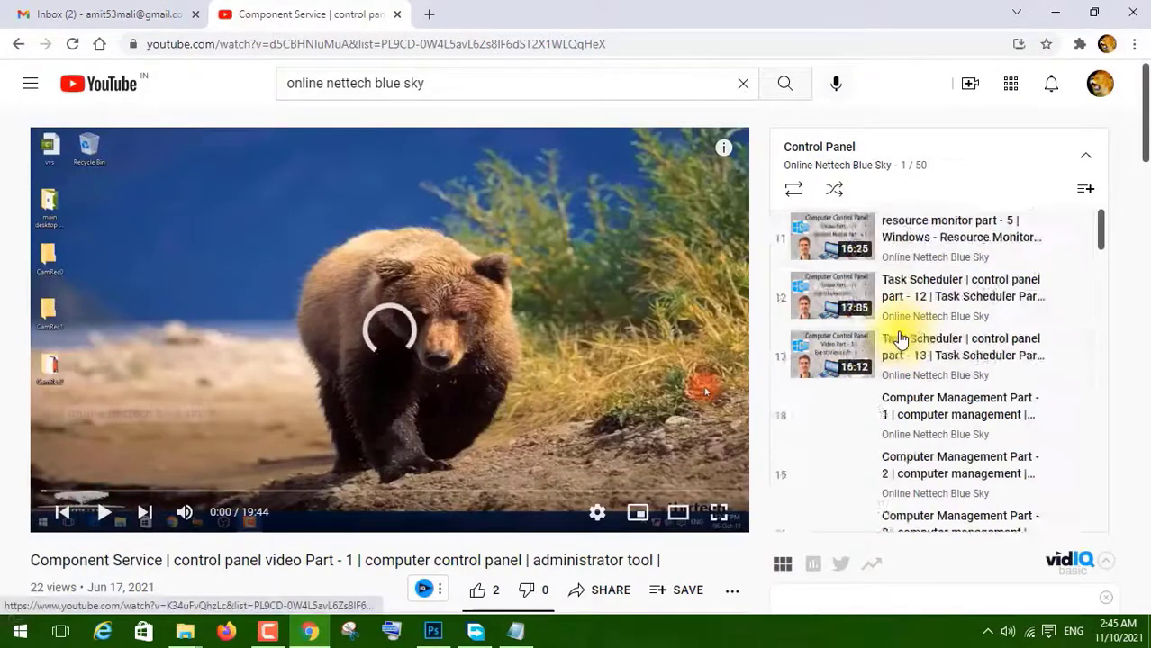
scroll(865, 351, up, 4)
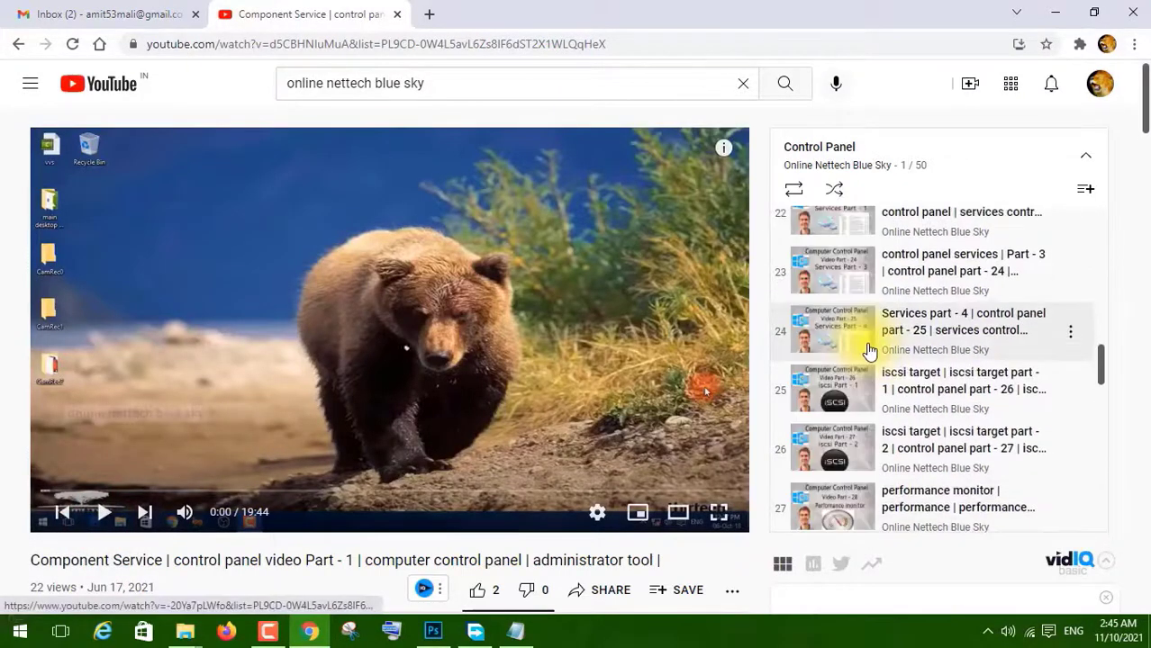
scroll(869, 353, down, 12)
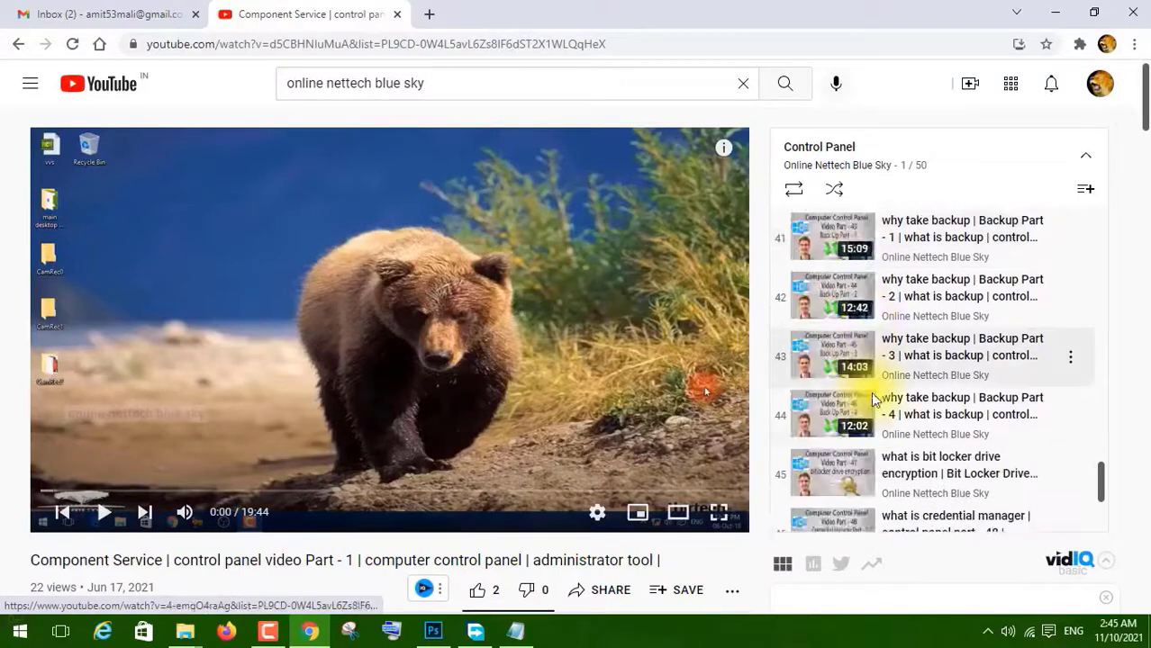
scroll(872, 397, down, 3)
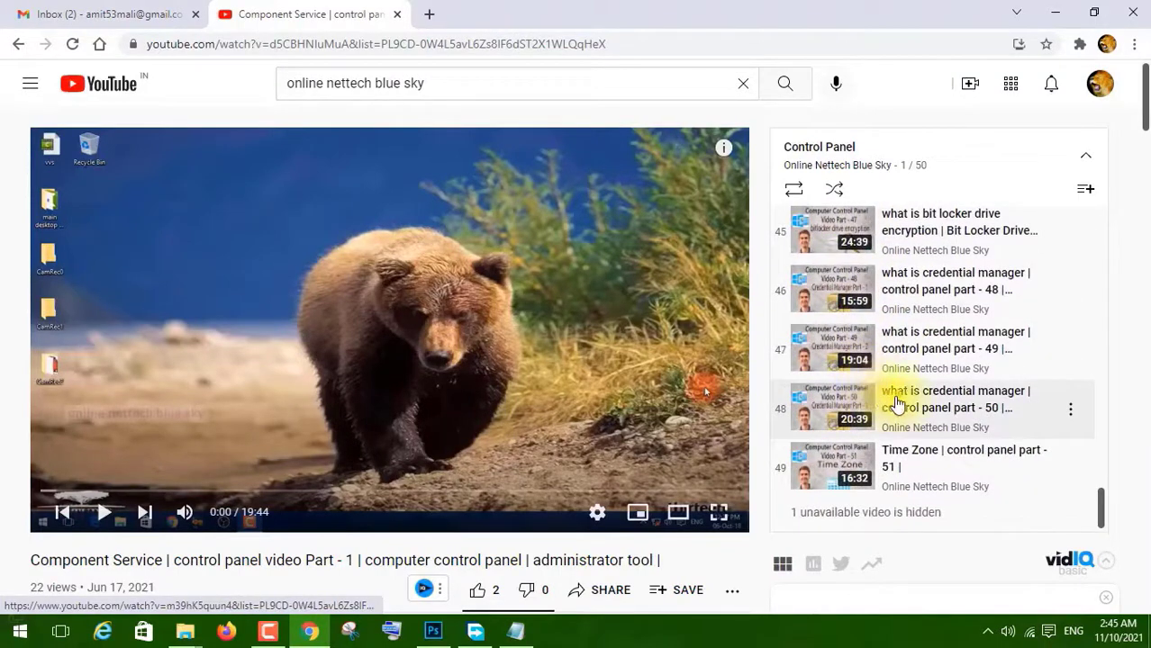
click(20, 45)
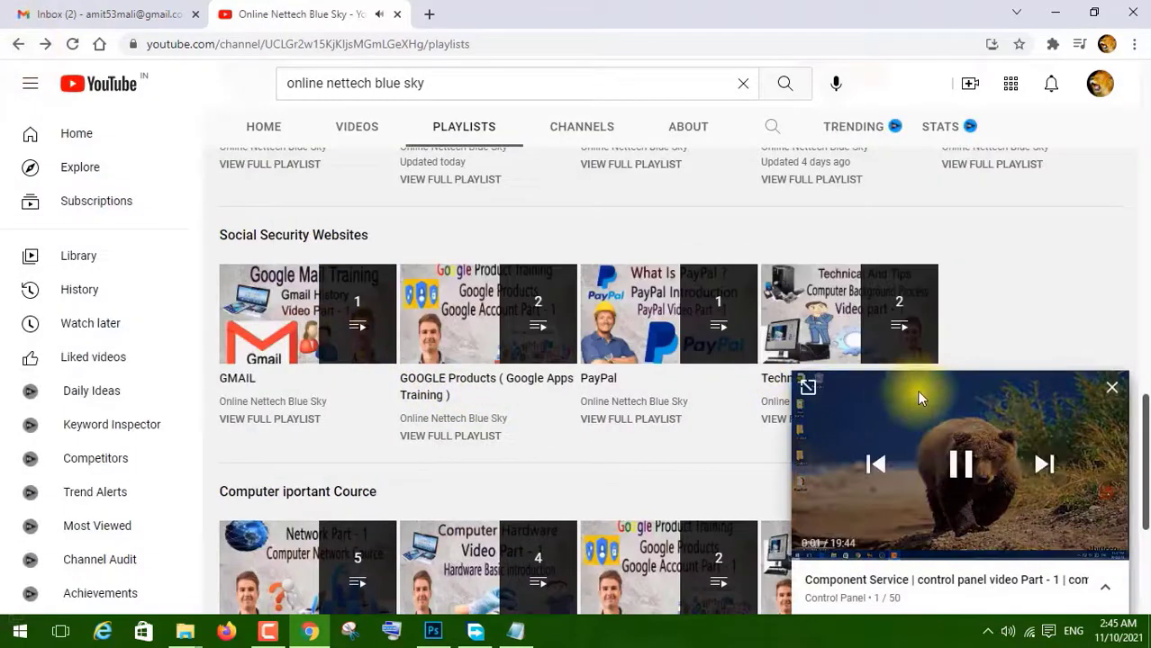
click(1114, 393)
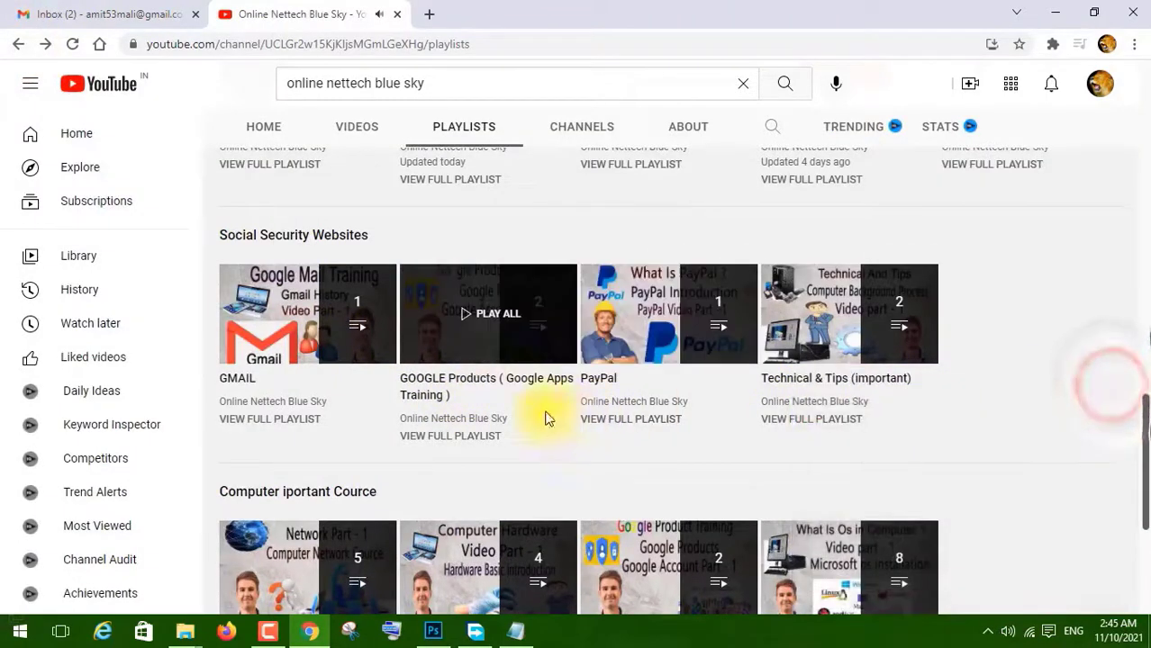
Step: Open the window 7 Basic playlist under Window OS Training at its first video
scroll(846, 441, down, 3)
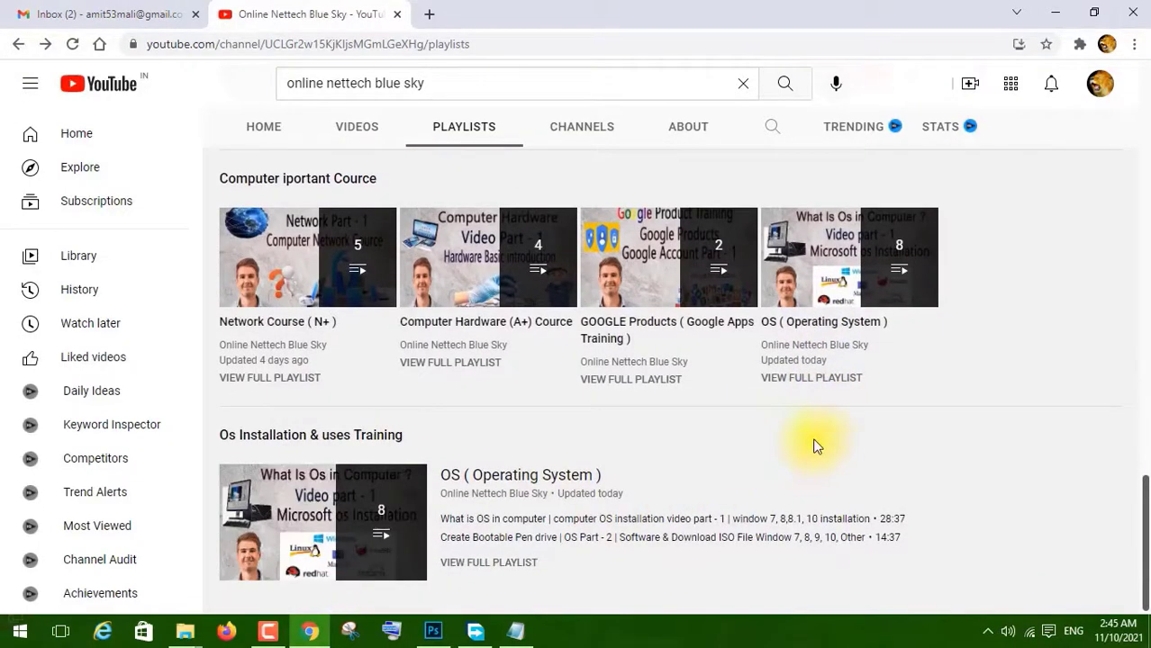
scroll(776, 429, up, 2)
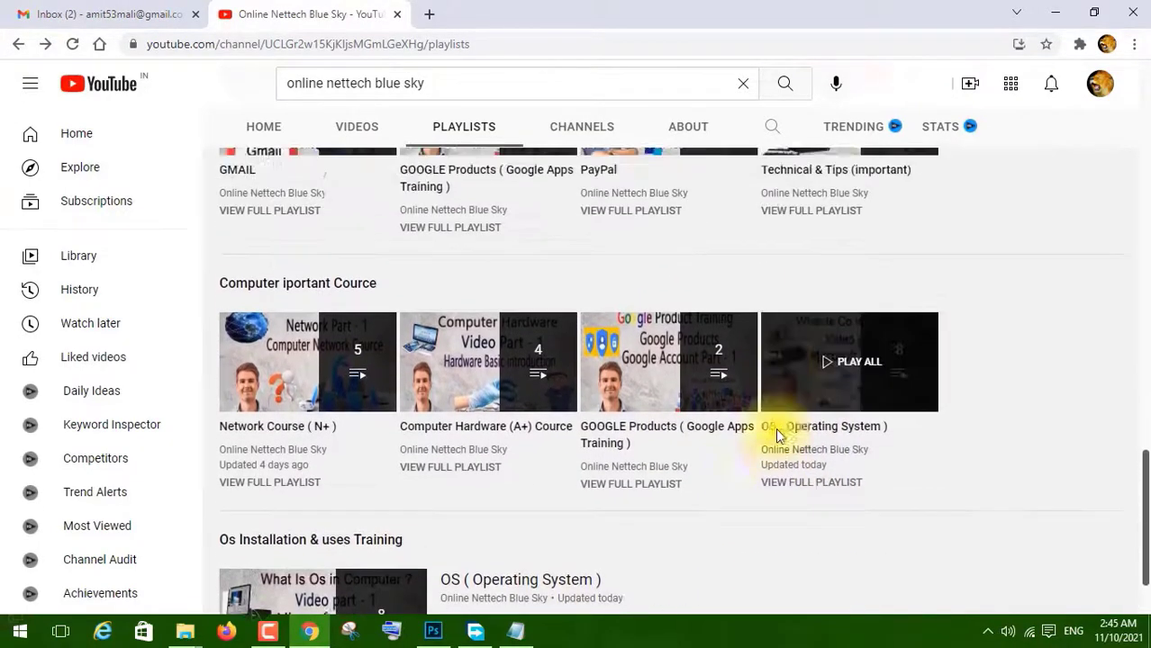
scroll(775, 433, up, 5)
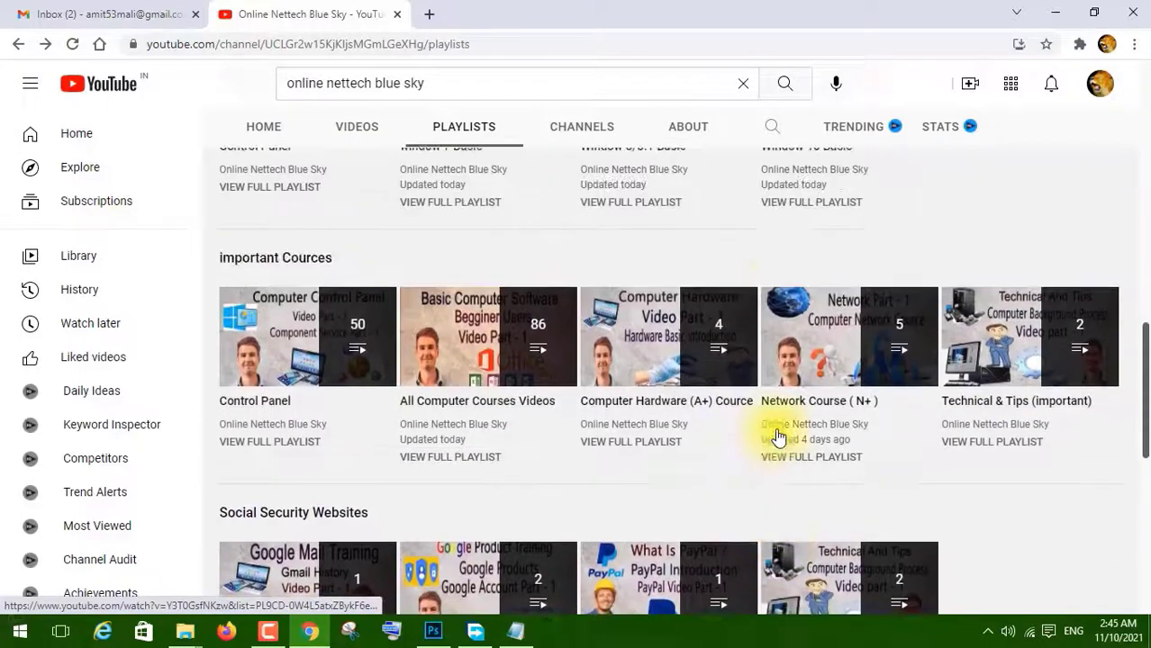
scroll(823, 463, up, 3)
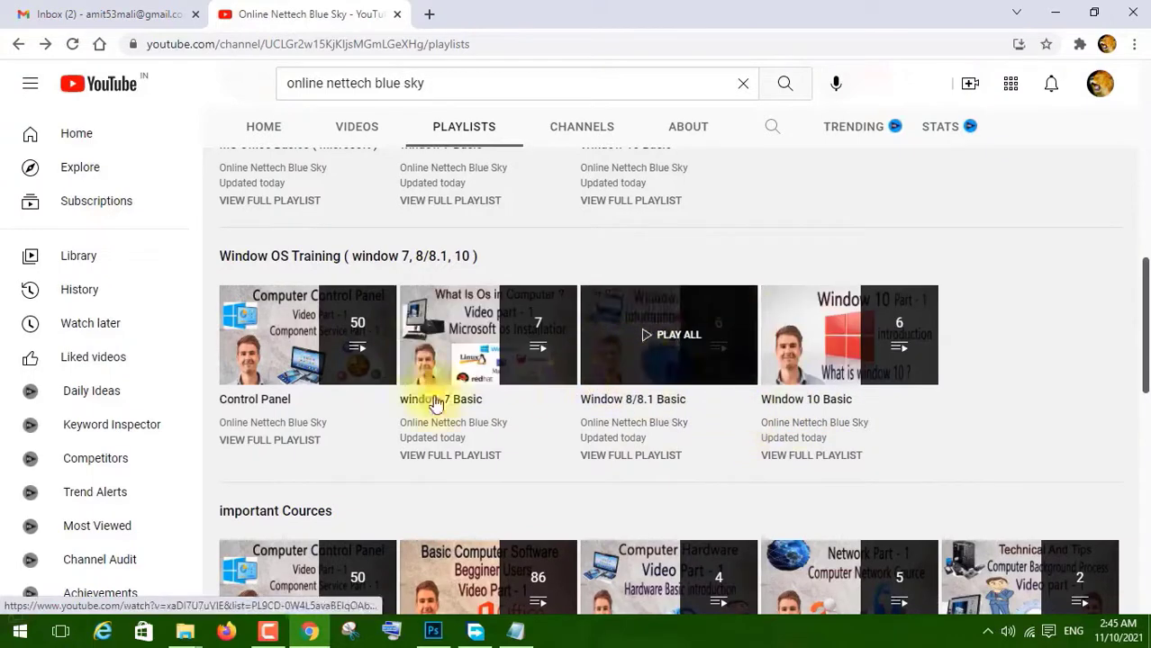
click(463, 343)
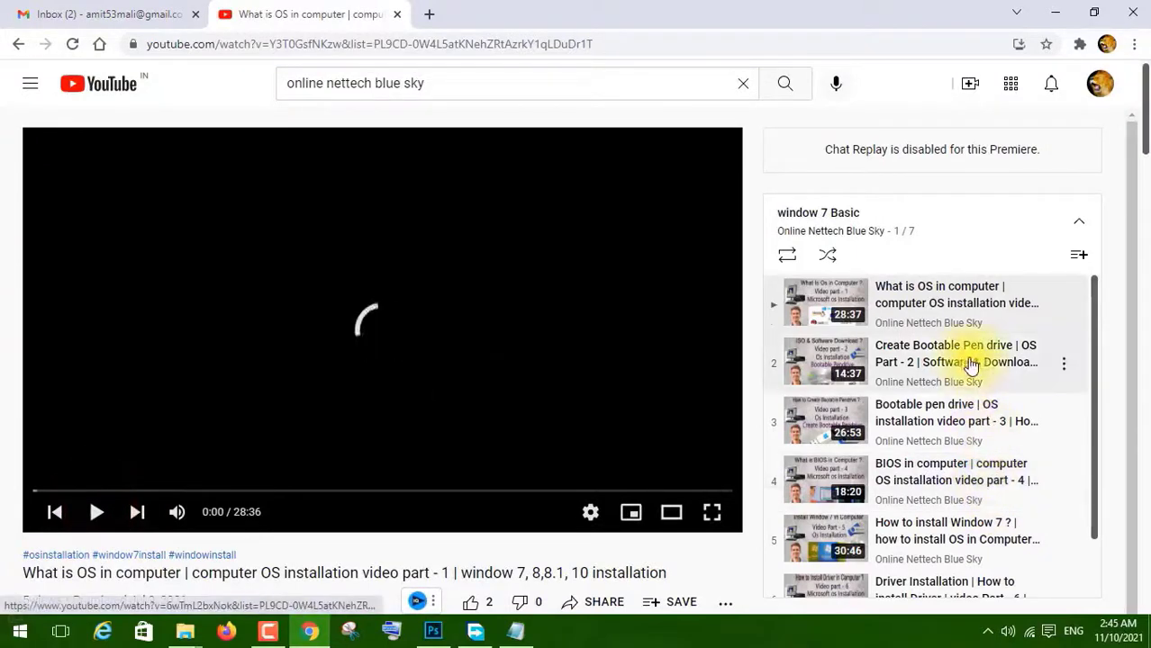
scroll(964, 360, down, 2)
scroll(897, 340, up, 2)
scroll(891, 360, down, 2)
scroll(904, 335, up, 2)
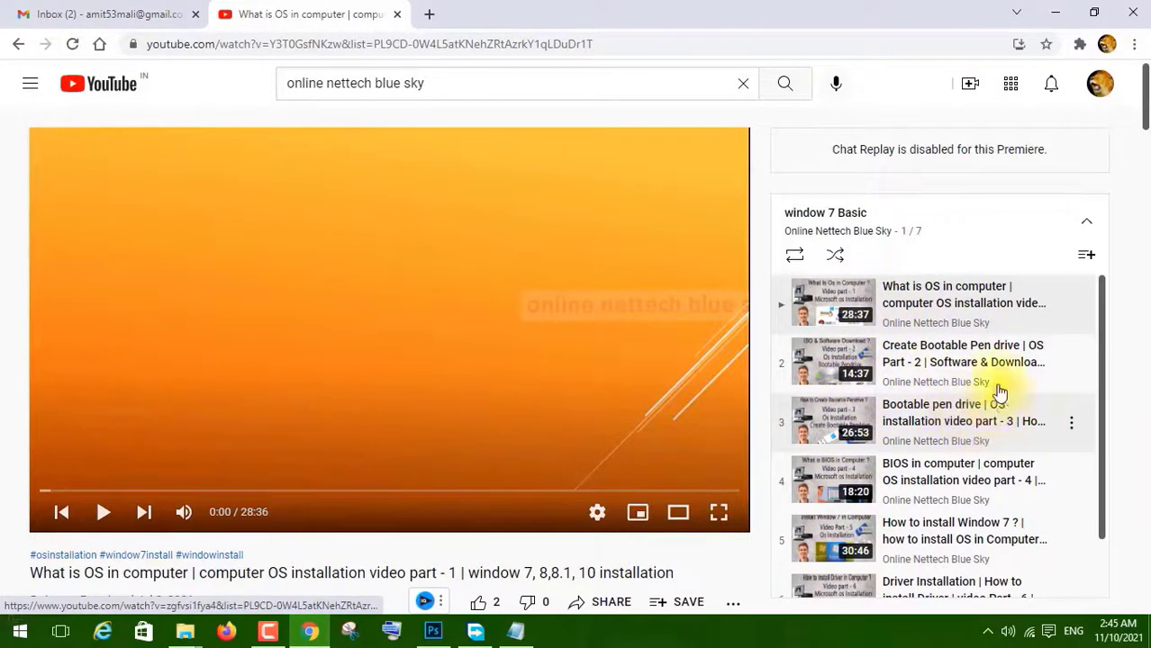
scroll(963, 445, down, 2)
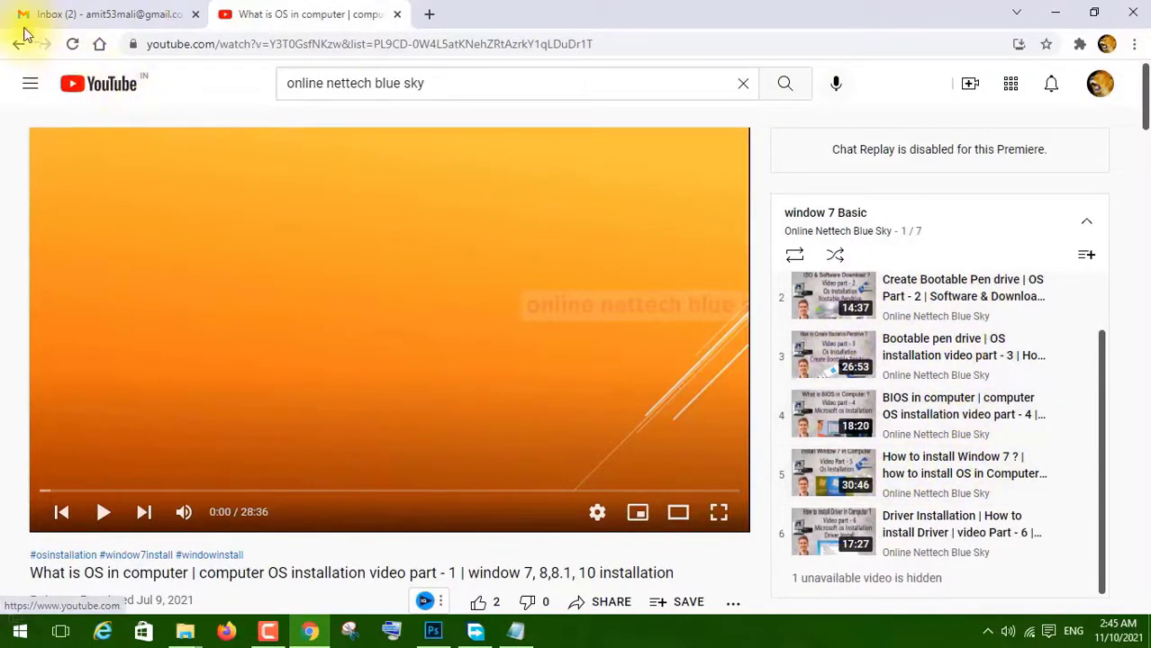
Step: Go back to the playlists page, close the miniplayer, and scroll to the top
click(14, 45)
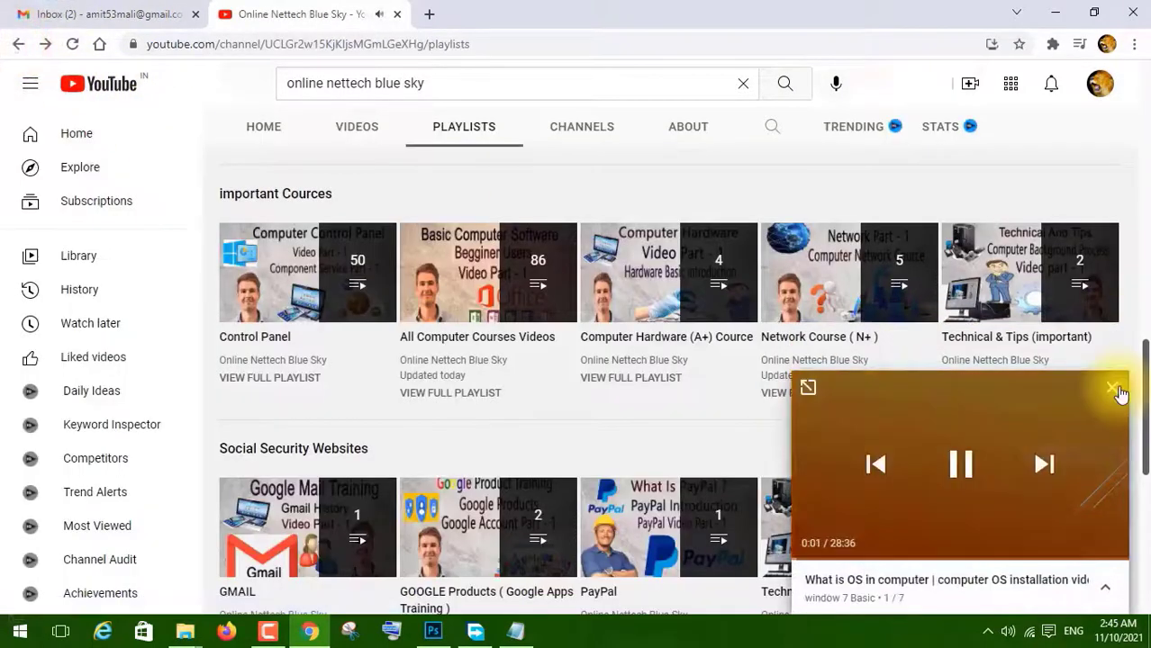
click(1116, 389)
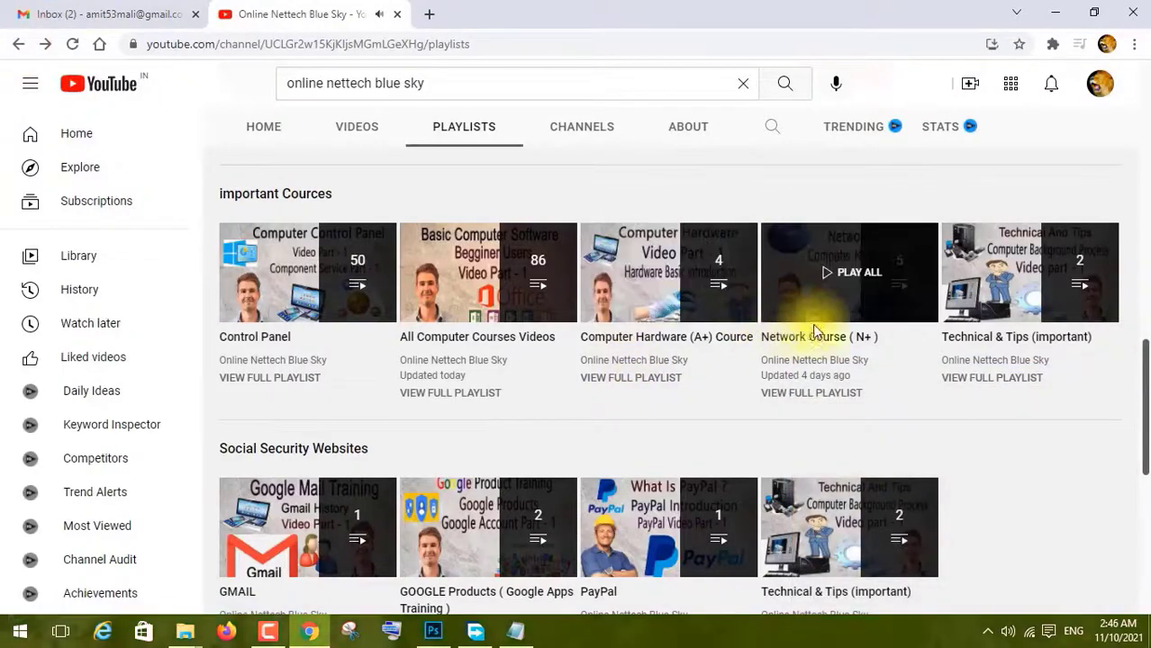
scroll(807, 425, down, 3)
scroll(638, 453, down, 6)
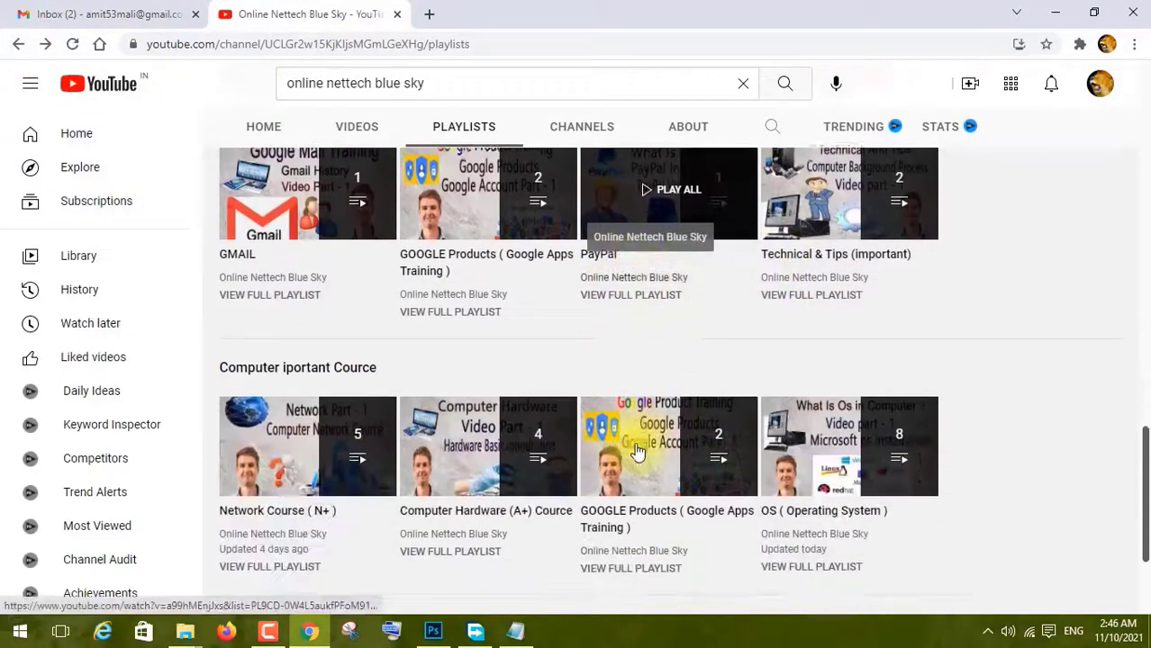
scroll(636, 450, up, 8)
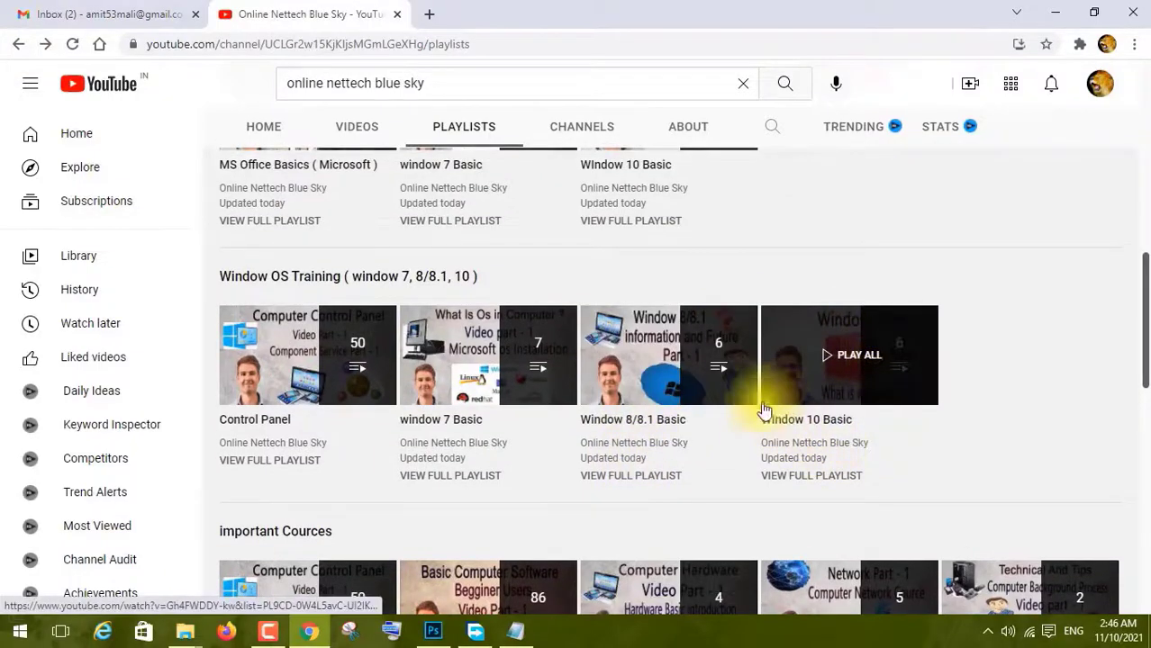
scroll(689, 468, up, 6)
scroll(873, 457, up, 3)
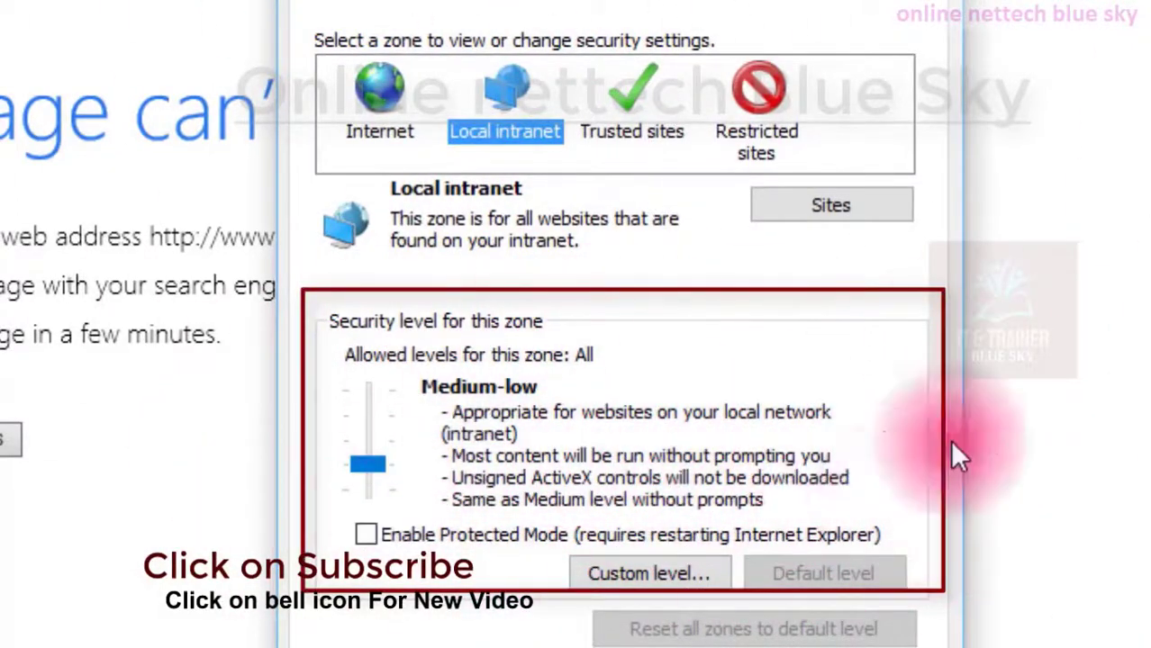
Step: Move the Local intranet slider down to Medium-low, then settle it at Medium-high
click(379, 427)
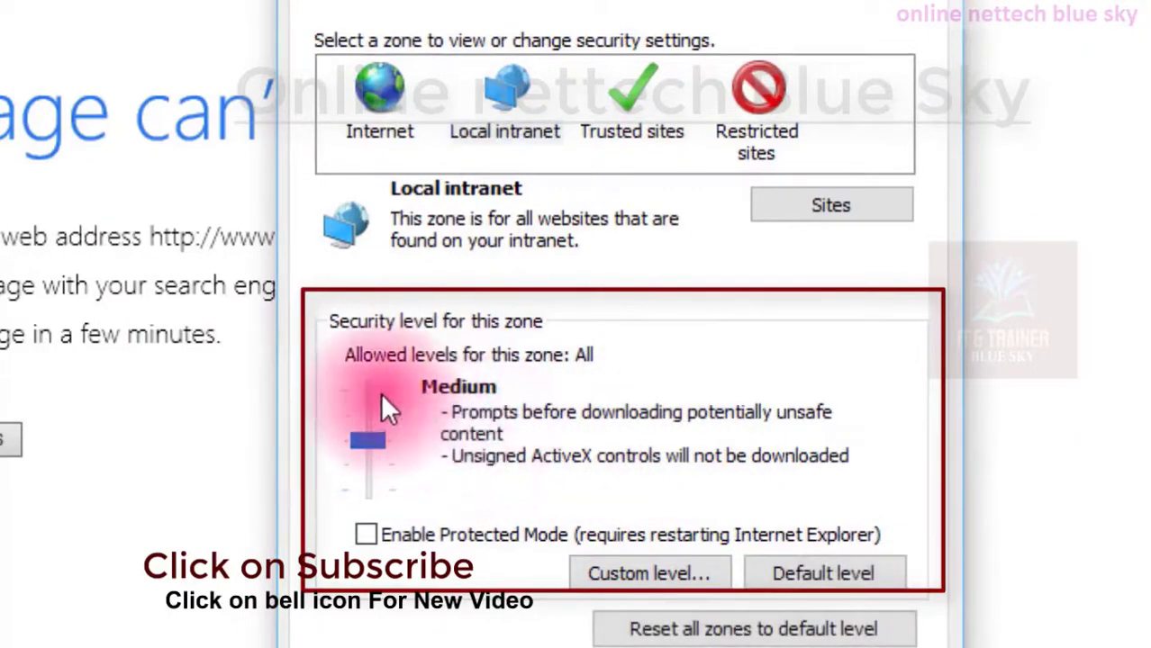
click(380, 394)
click(381, 396)
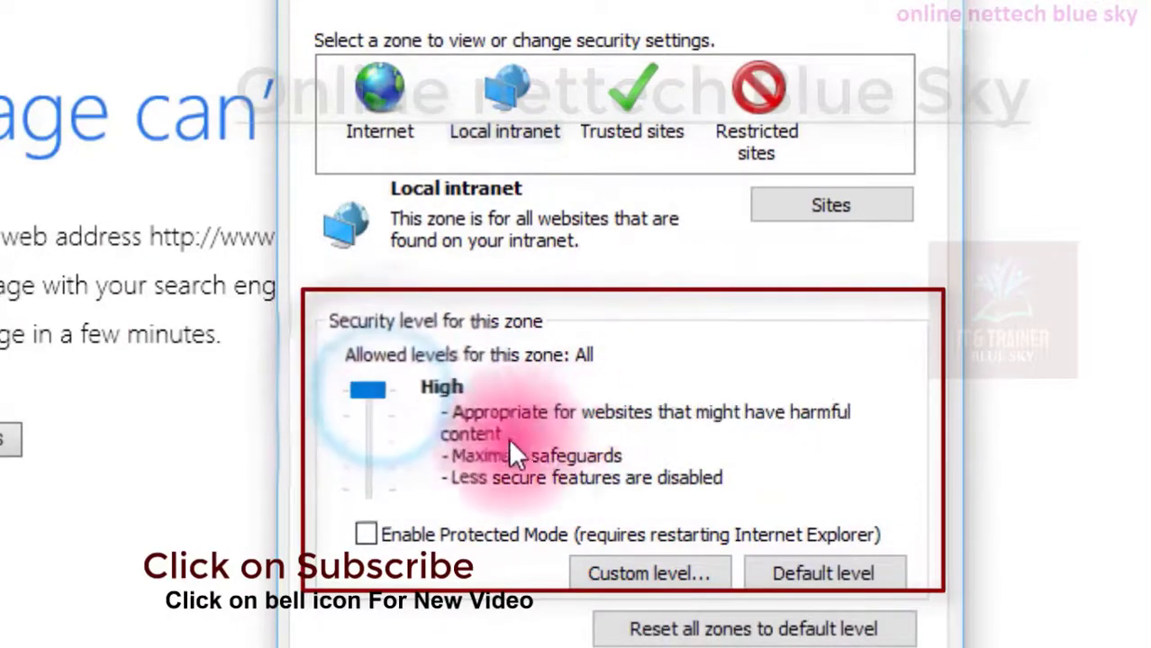
click(369, 461)
click(369, 461)
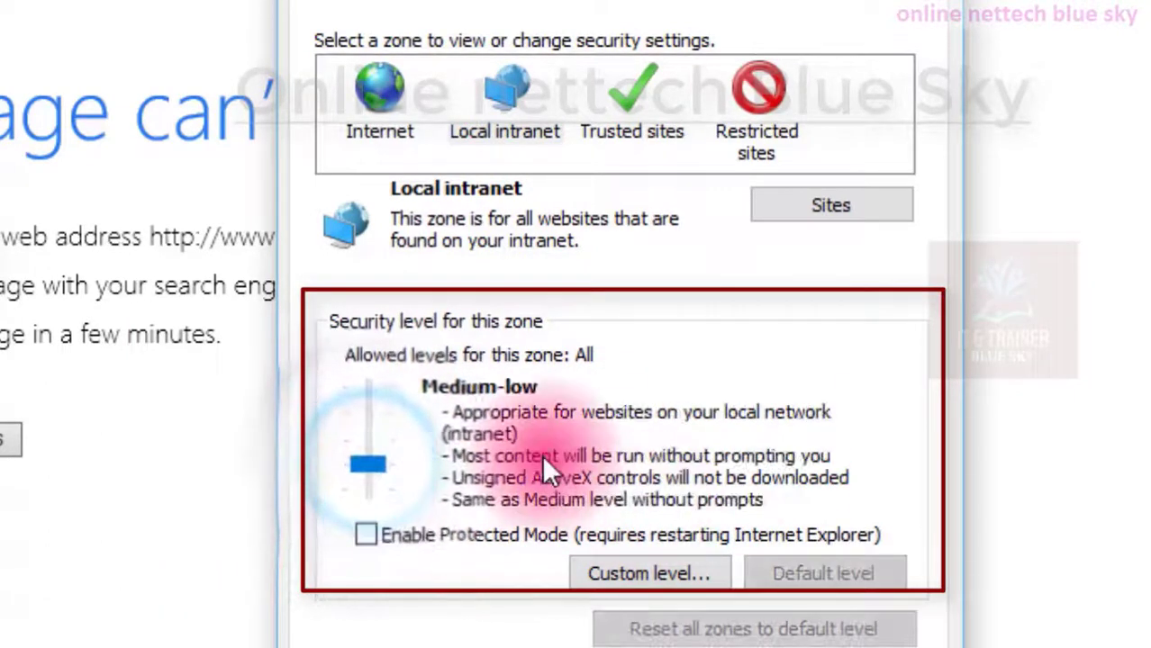
click(356, 439)
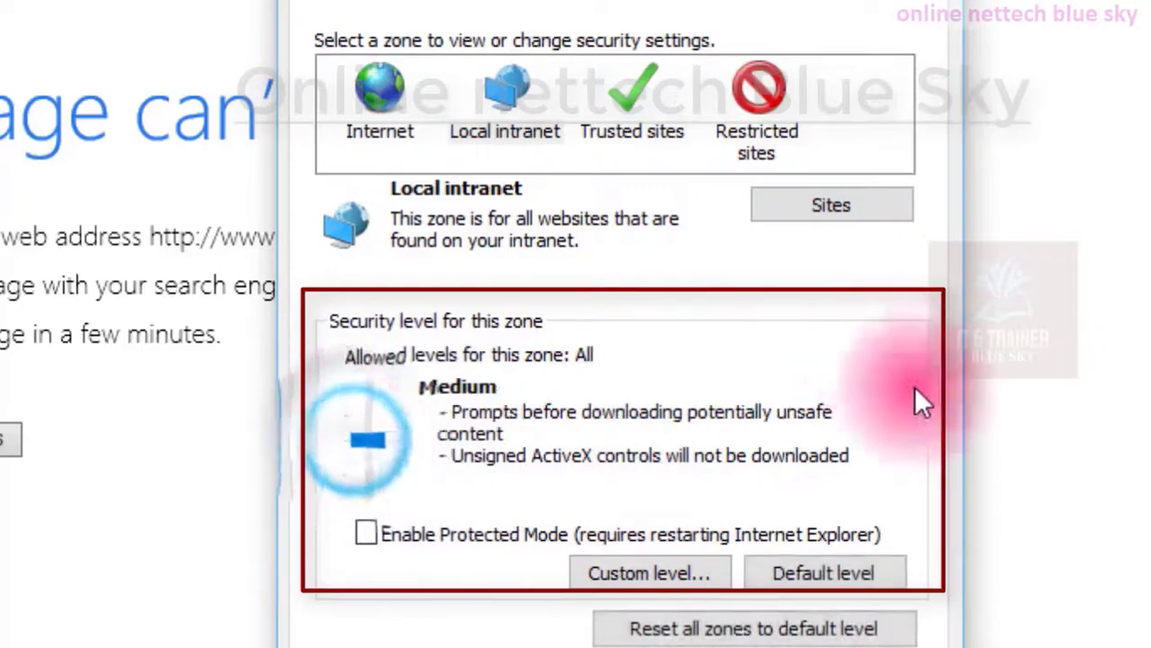
click(389, 419)
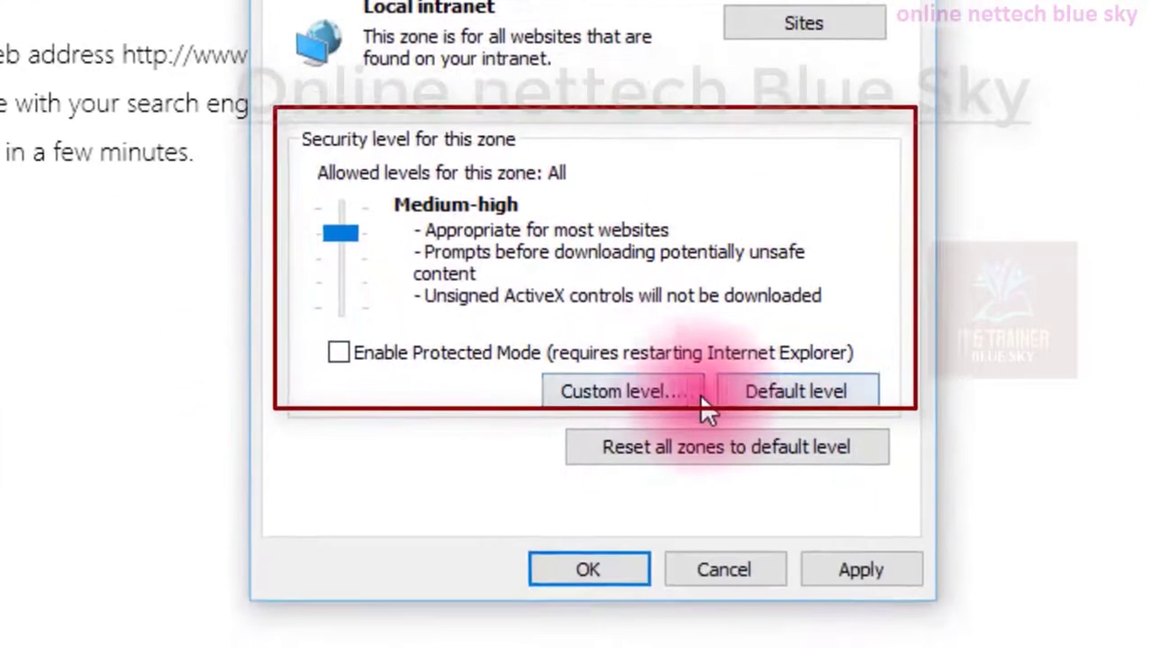
click(702, 399)
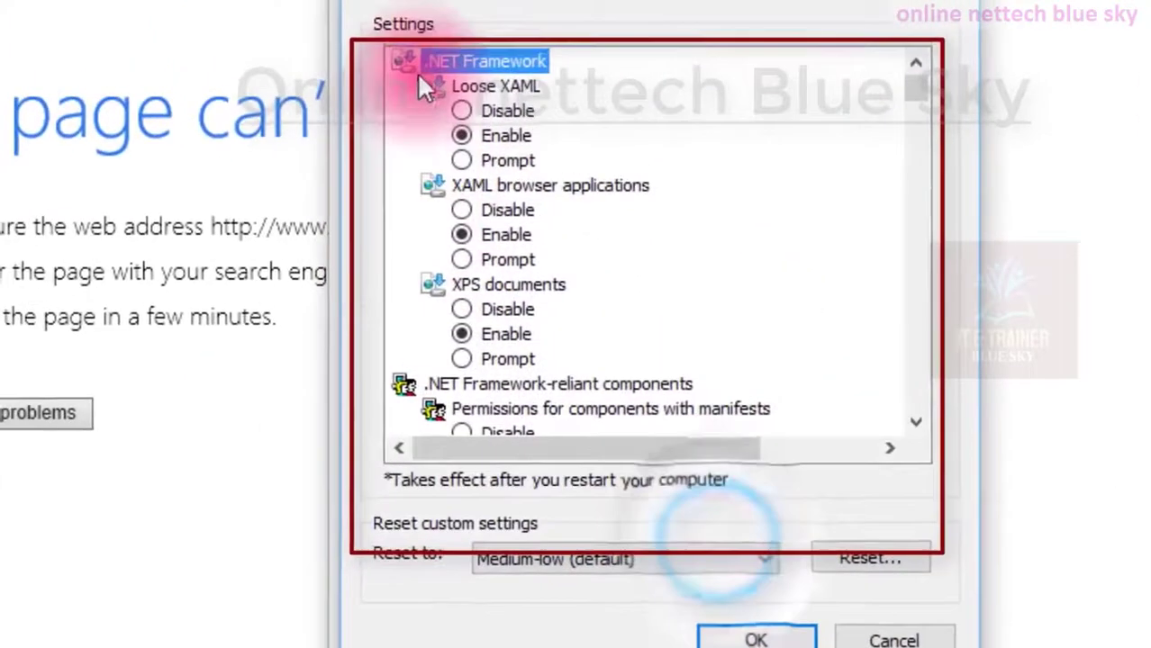
scroll(432, 108, down, 5)
scroll(451, 162, down, 15)
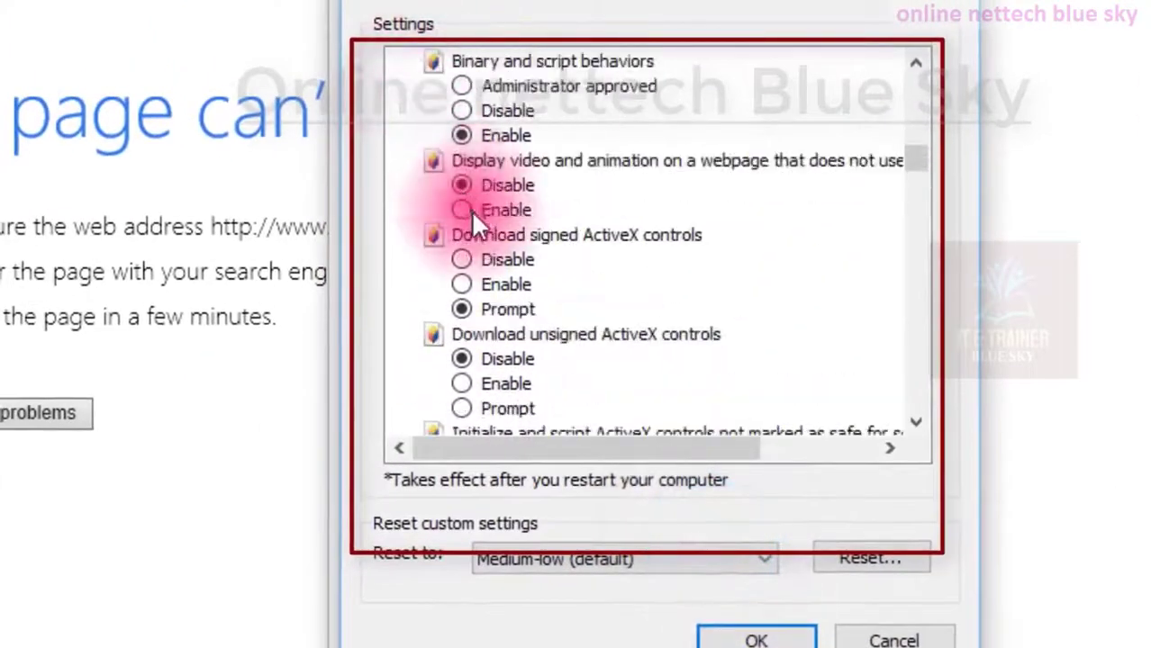
scroll(657, 236, down, 15)
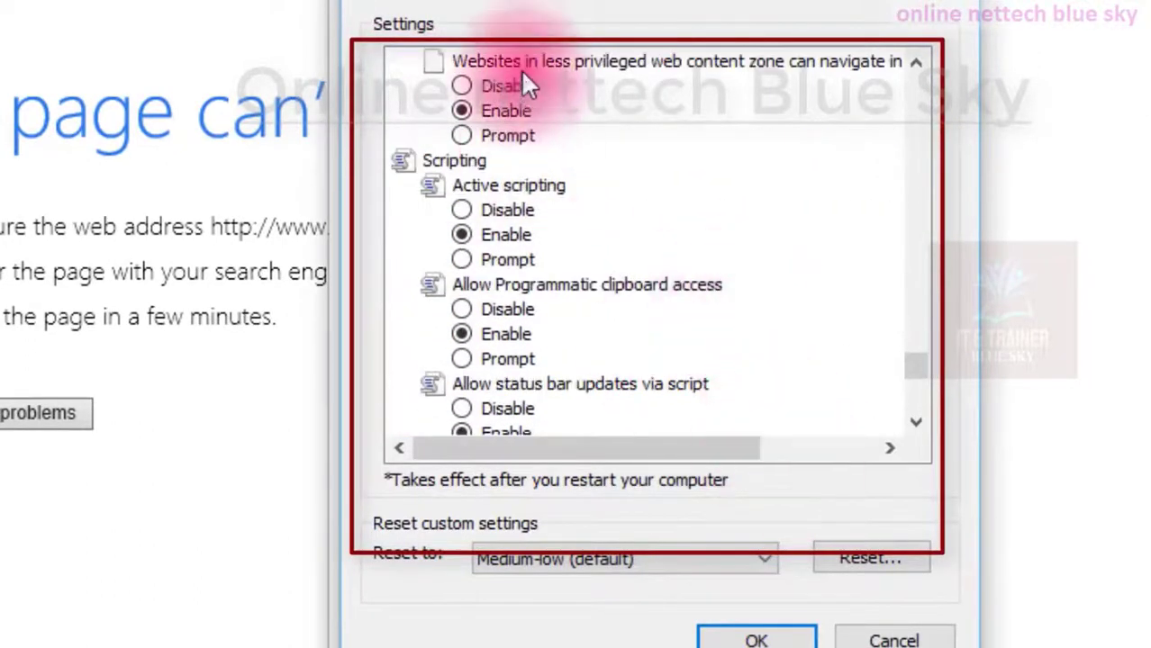
click(894, 640)
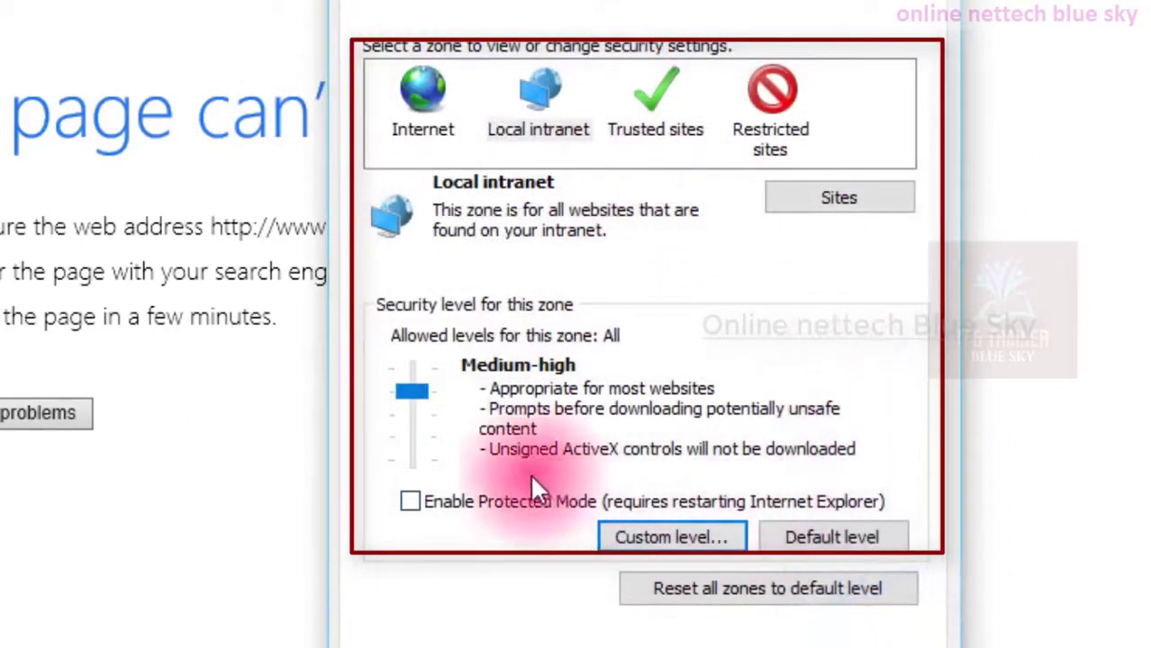
Step: Enable Protected Mode for Local intranet, then open its Sites inclusion settings
click(505, 501)
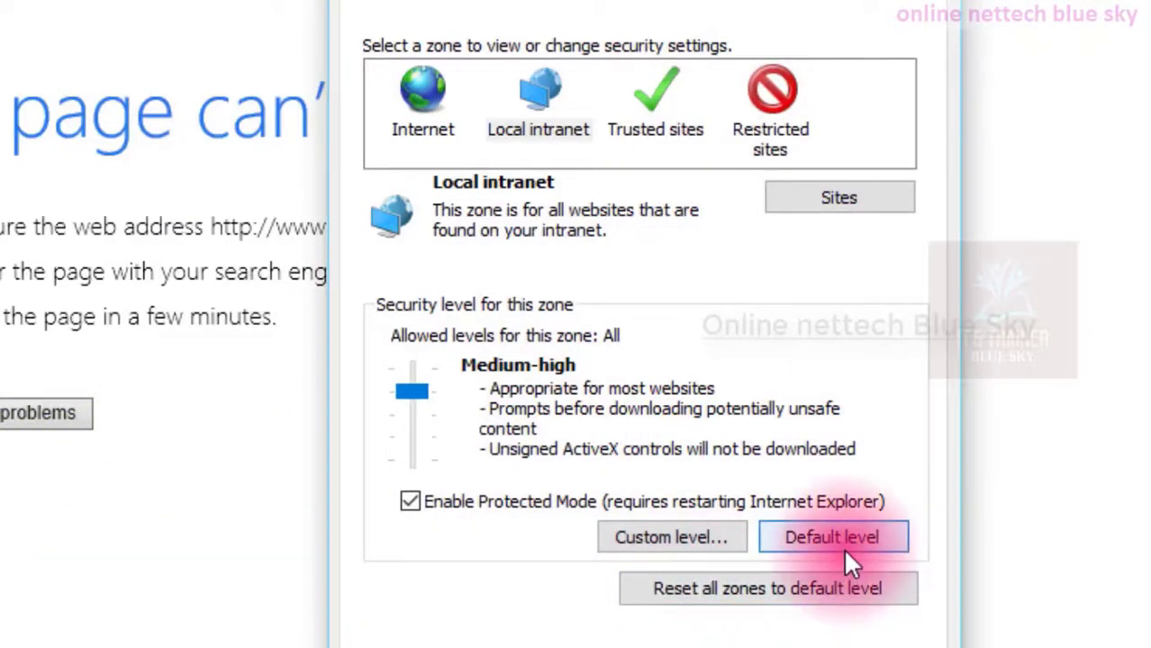
click(369, 5)
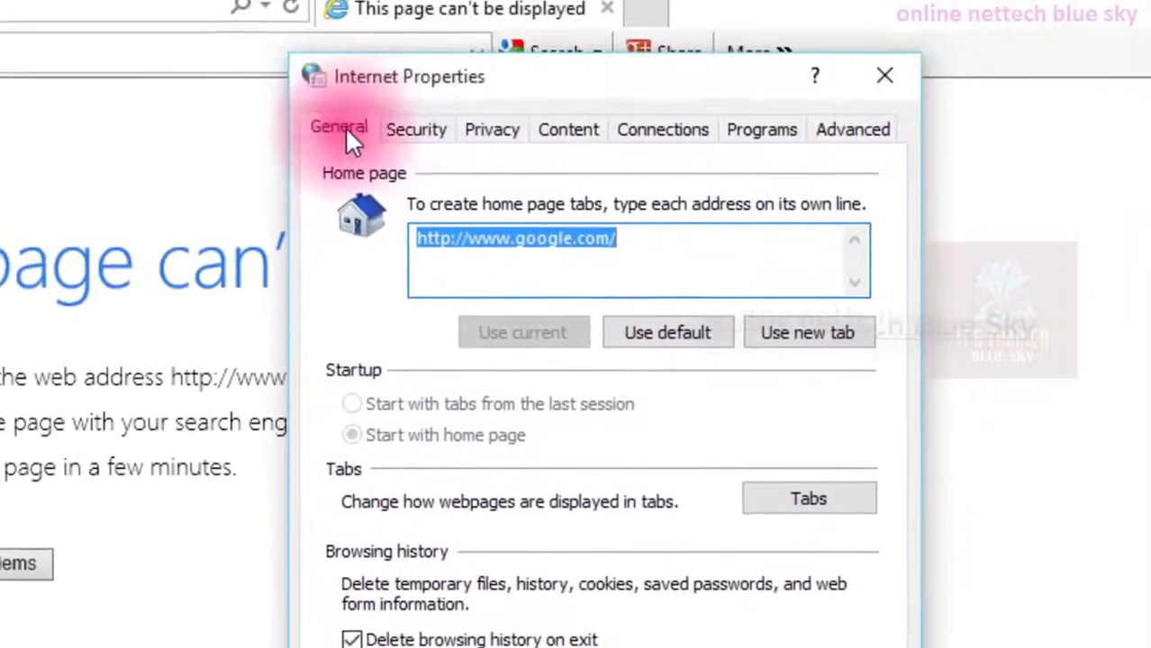
click(410, 138)
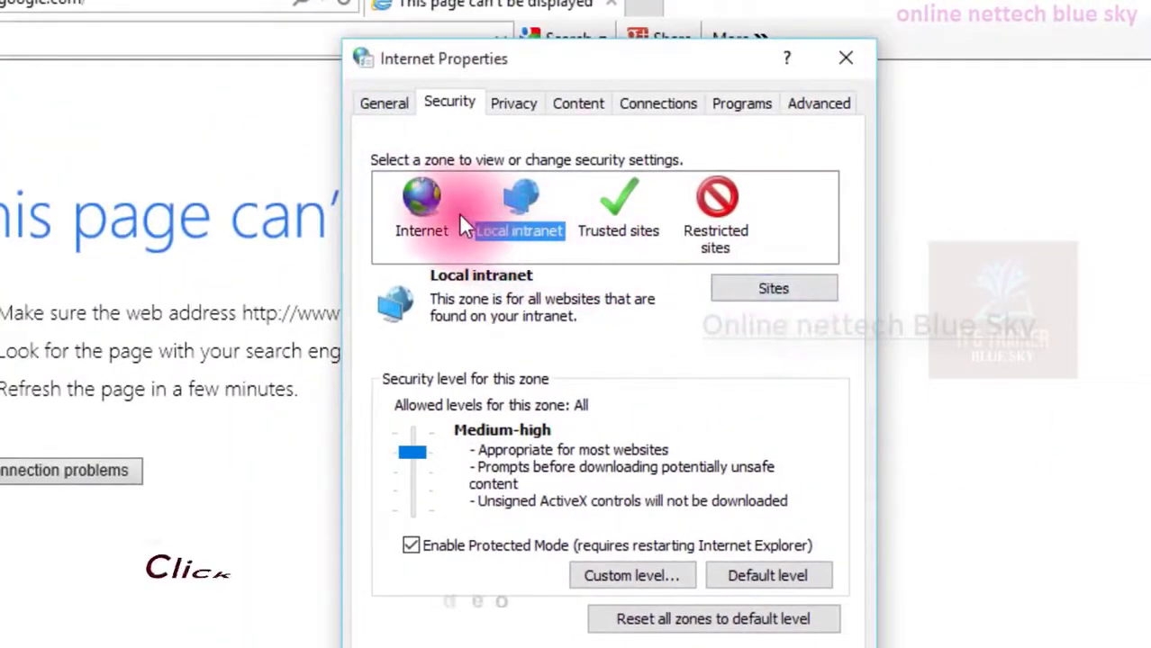
click(732, 288)
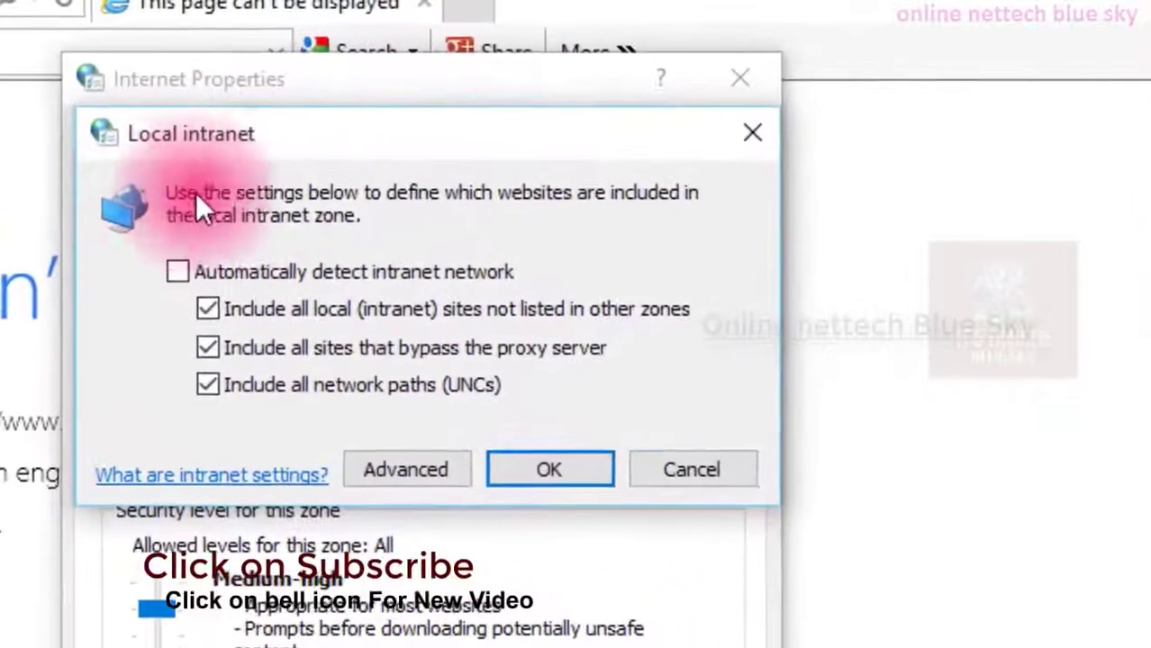
Step: Toggle the proxy-bypass and automatic detection options, leaving both as they were
click(451, 258)
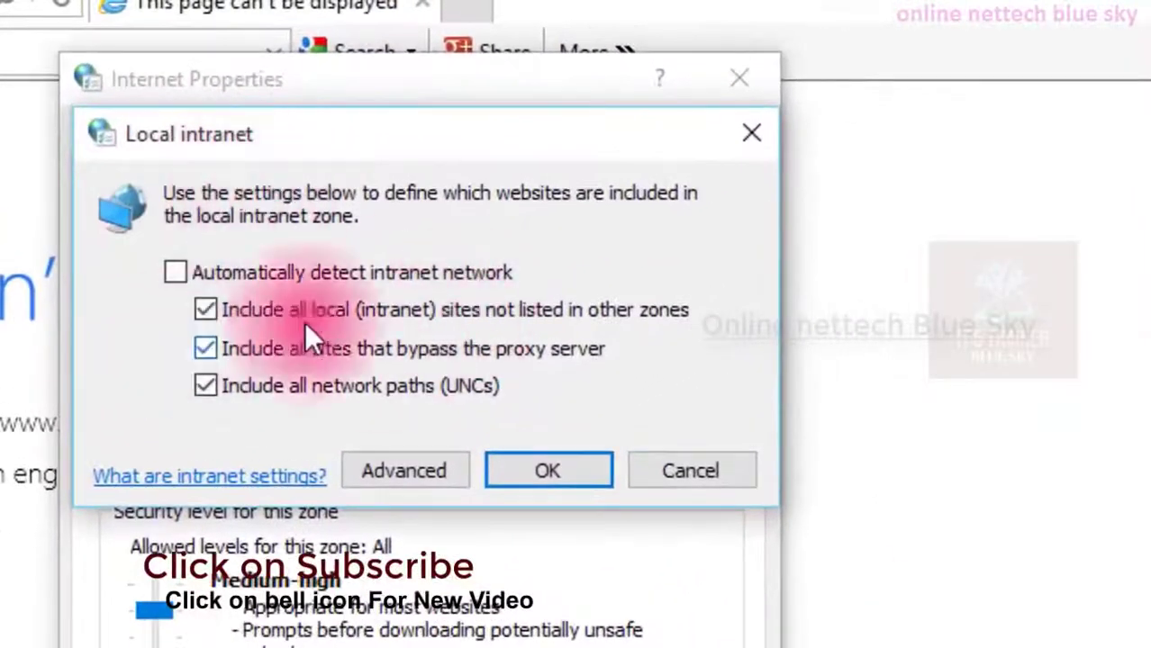
click(204, 348)
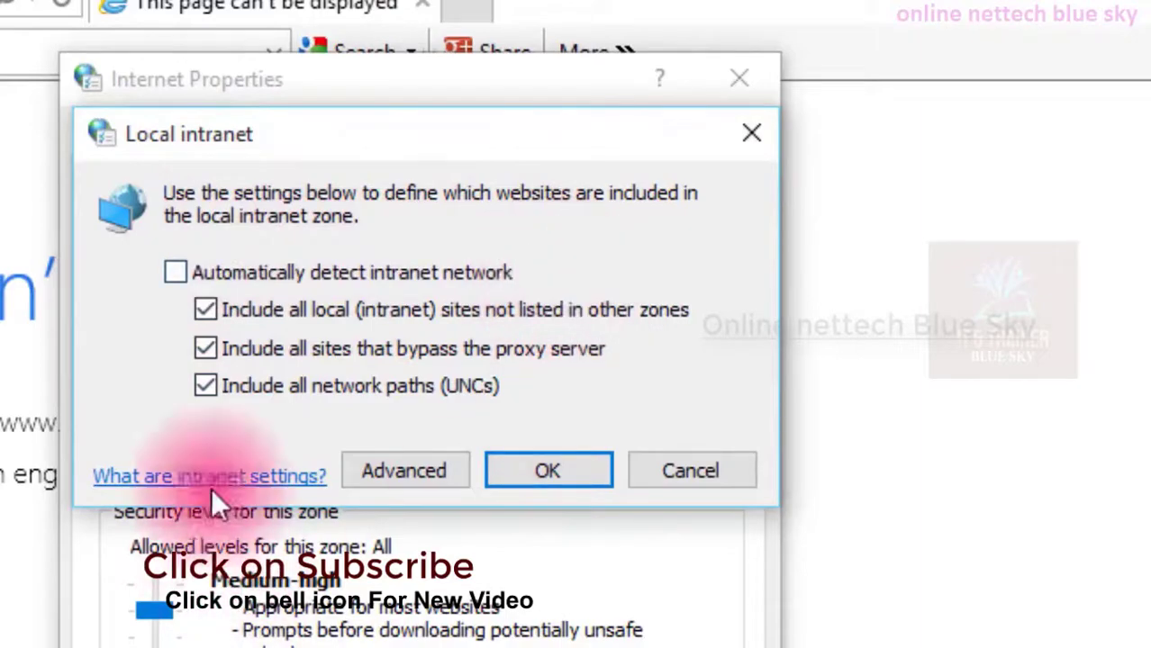
click(166, 265)
click(170, 268)
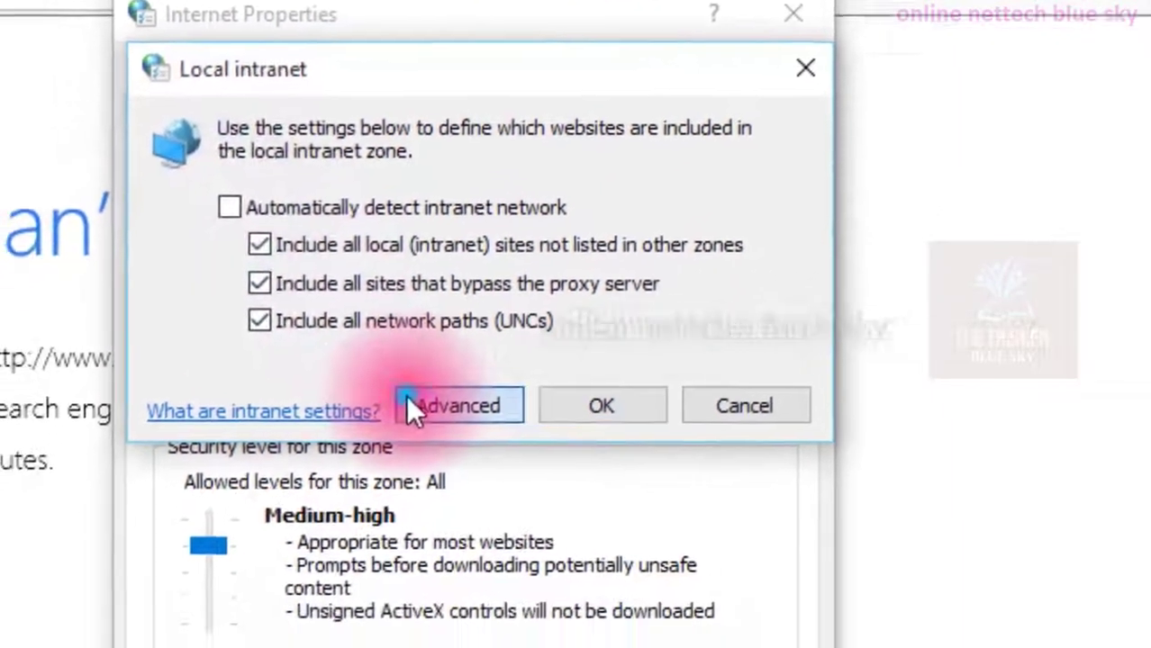
click(374, 471)
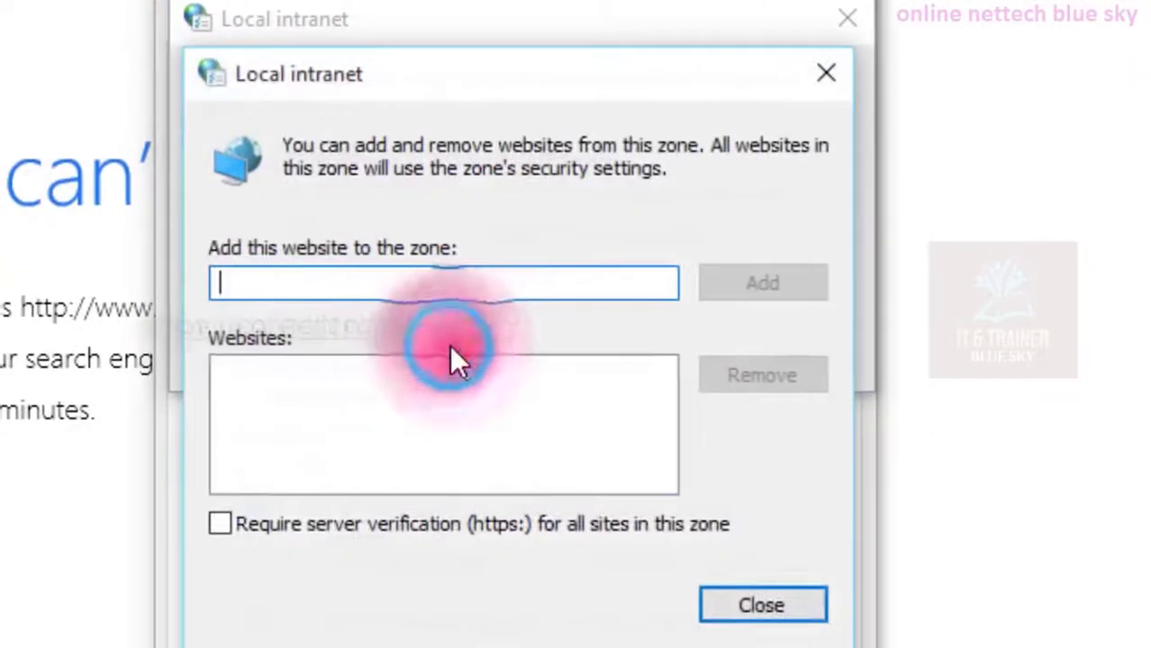
click(408, 290)
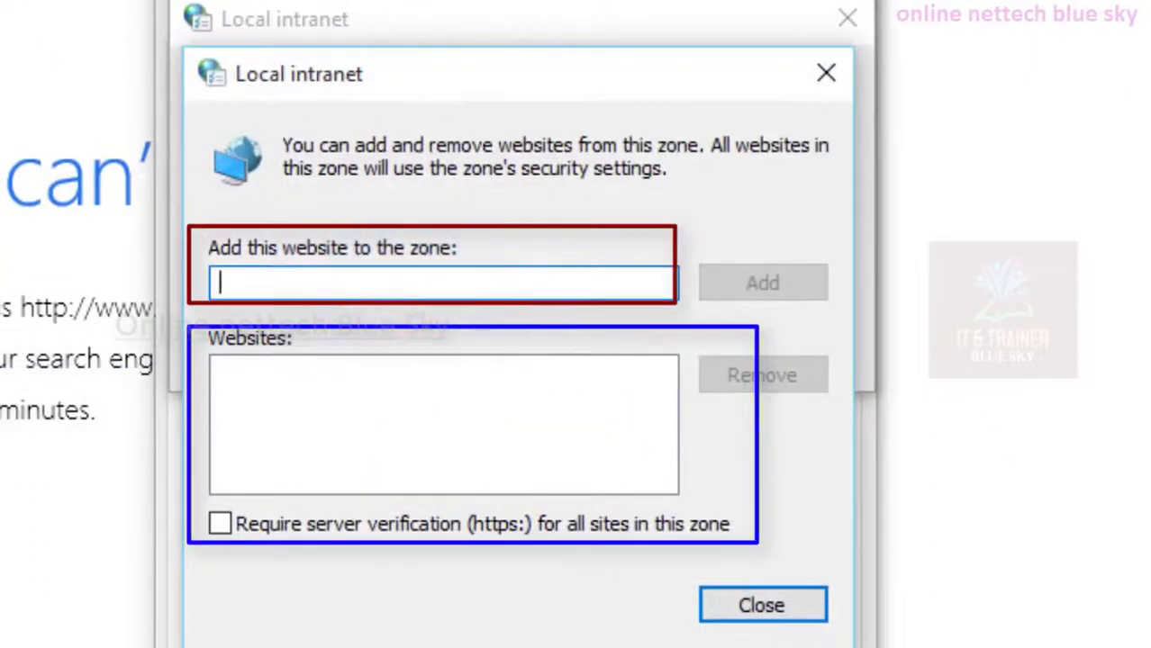
text(www.fac)
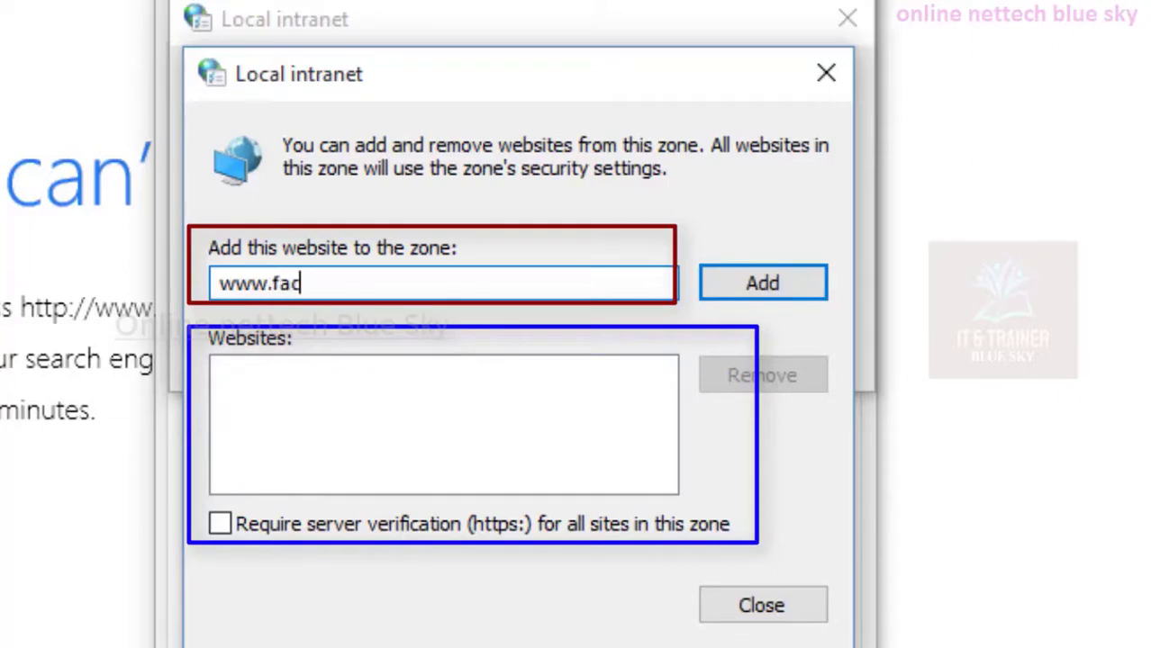
text(ook)
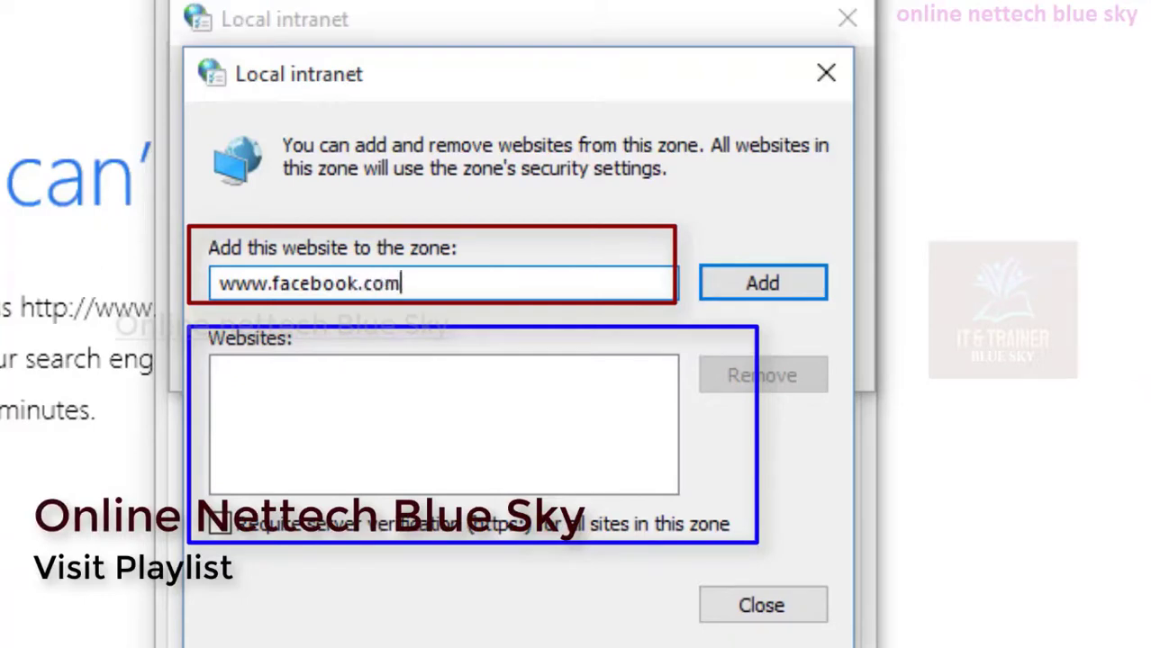
text(.com)
click(778, 275)
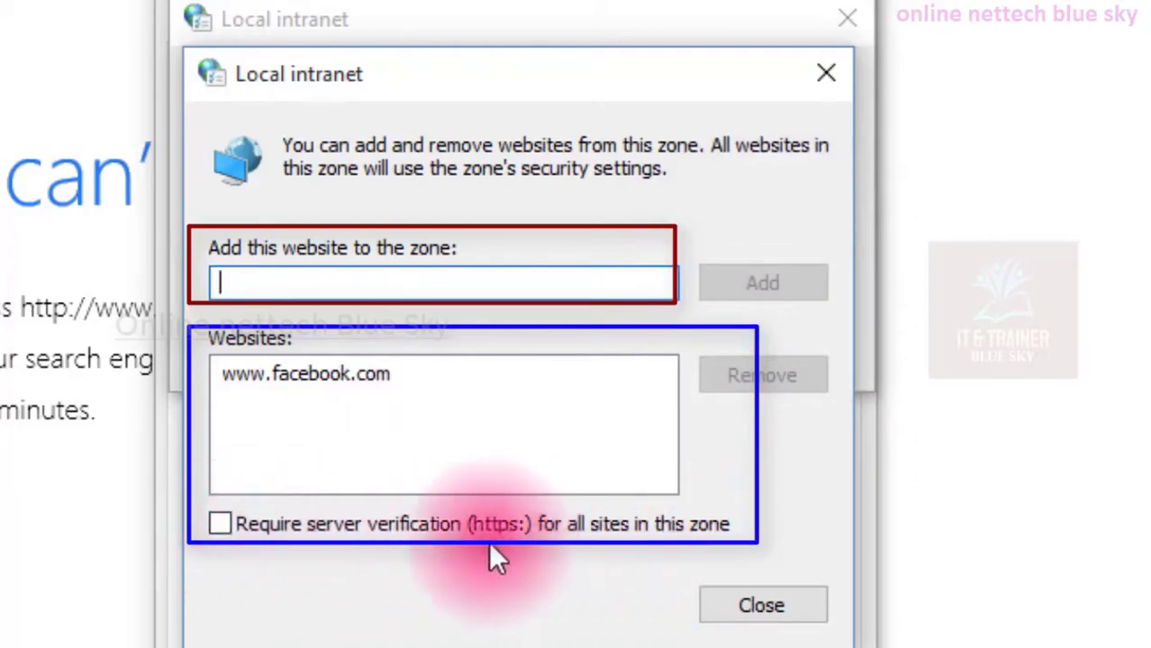
click(273, 520)
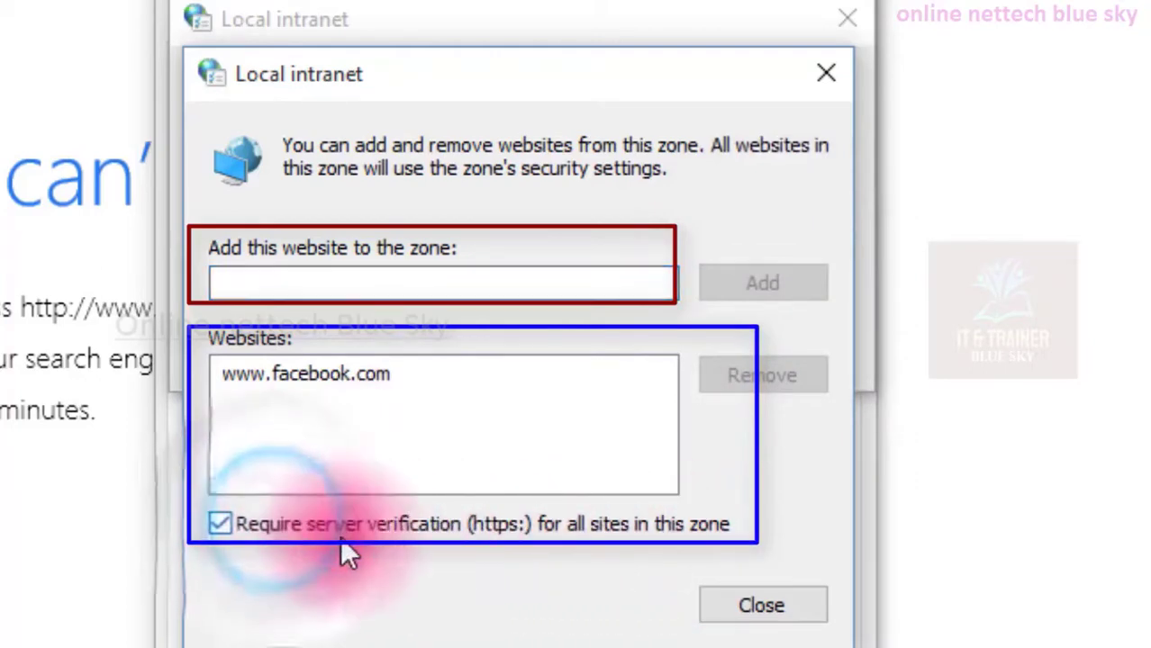
click(761, 608)
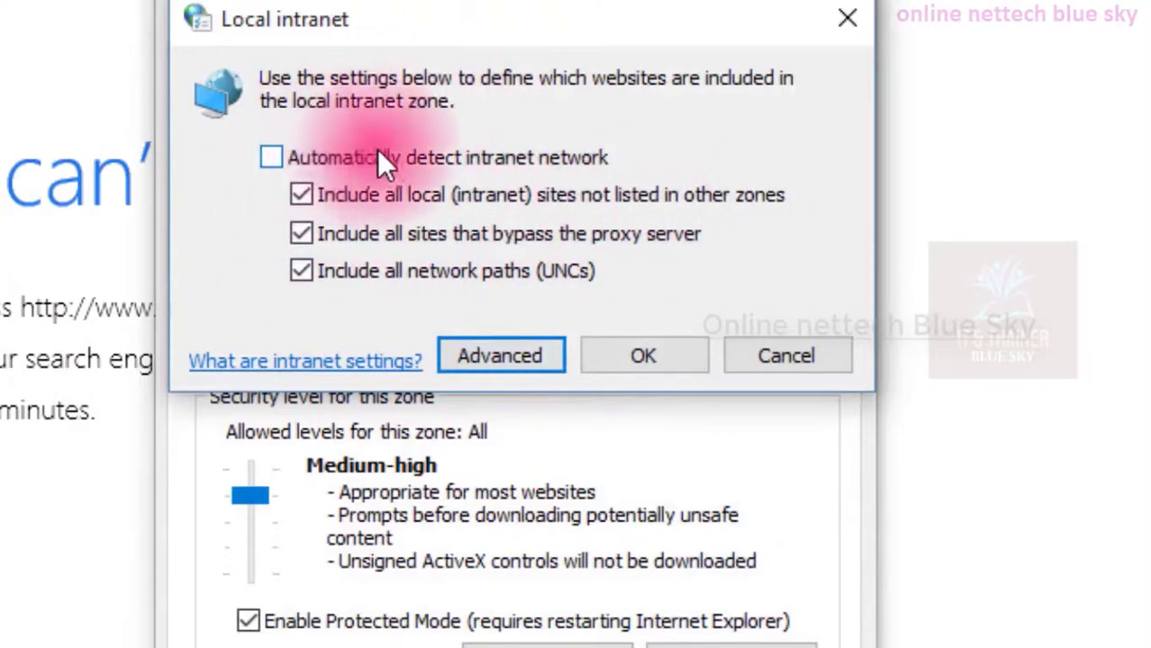
Step: Enable automatic intranet detection, confirm with OK, and view the Trusted sites zone
click(268, 156)
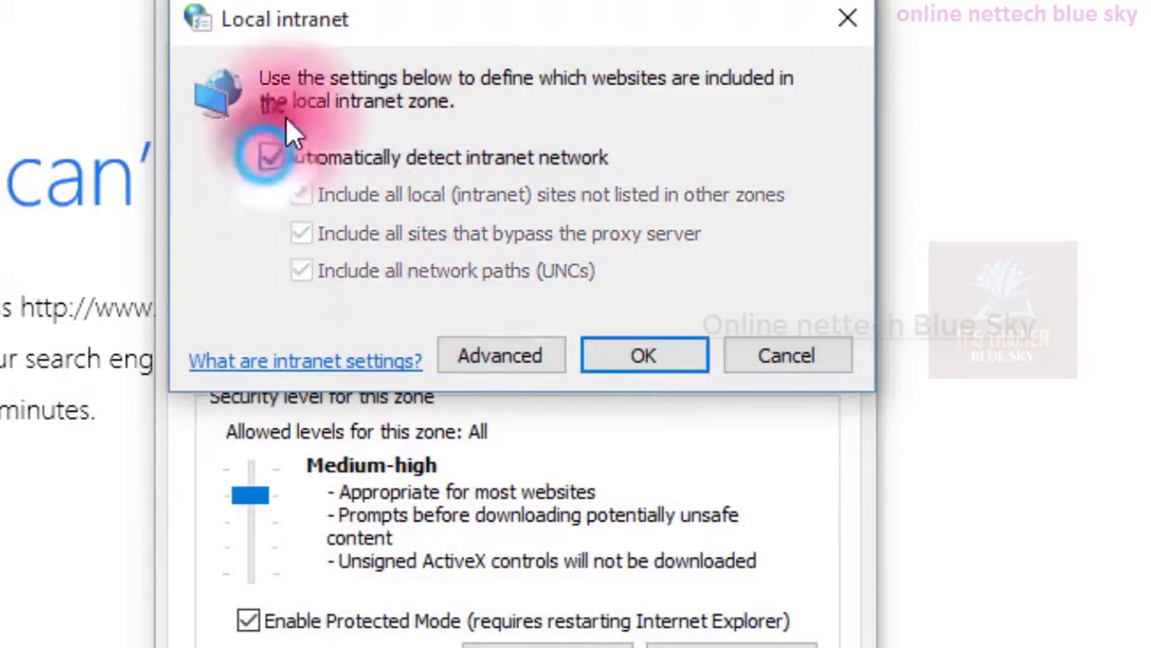
click(603, 347)
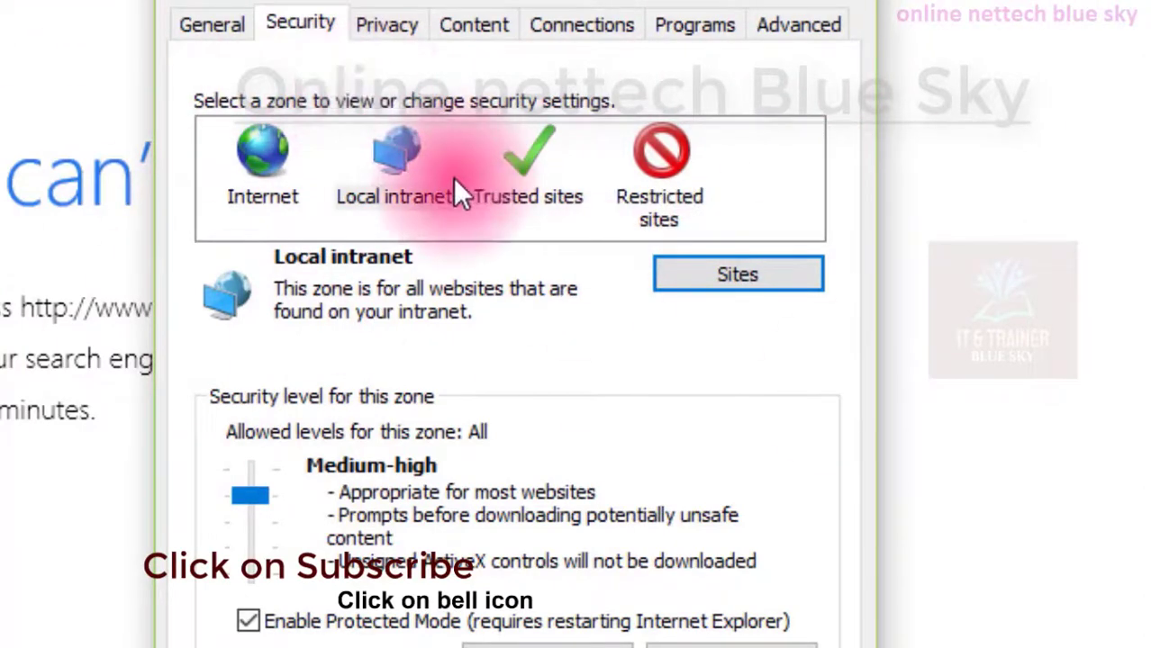
click(517, 191)
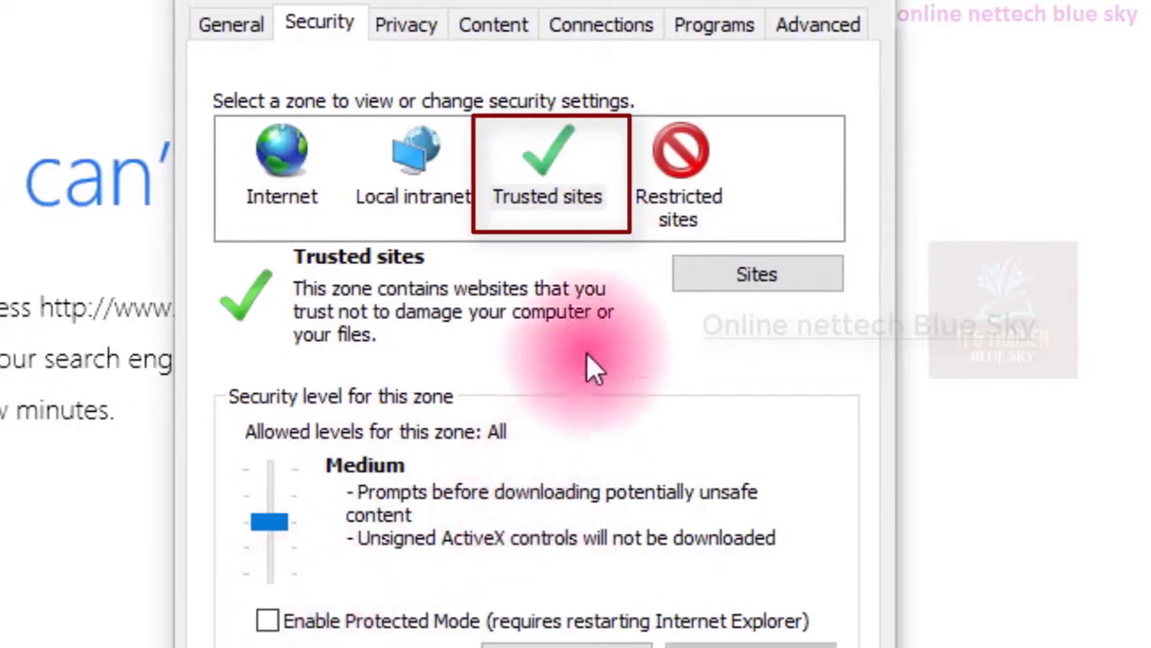
click(709, 290)
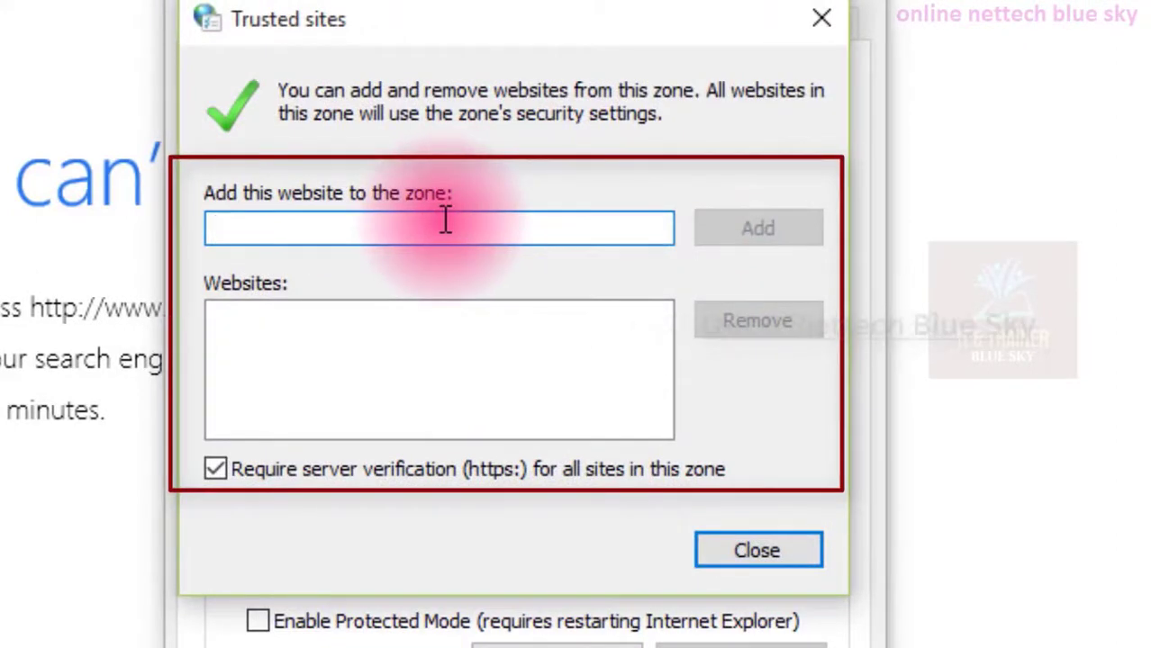
text(www)
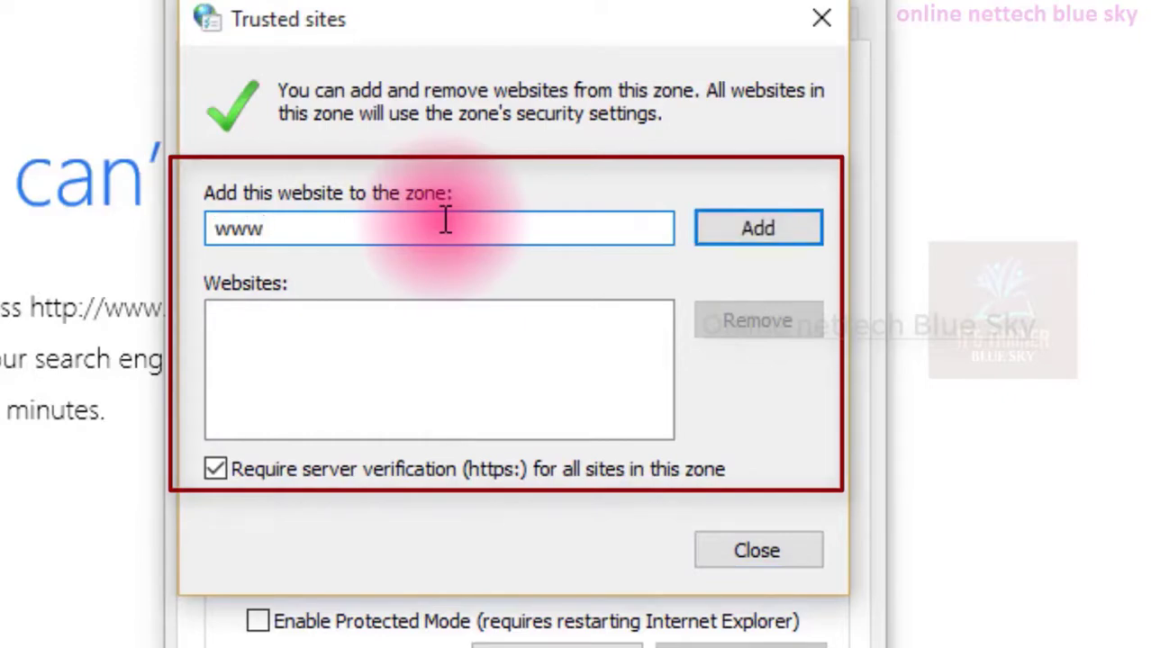
click(725, 548)
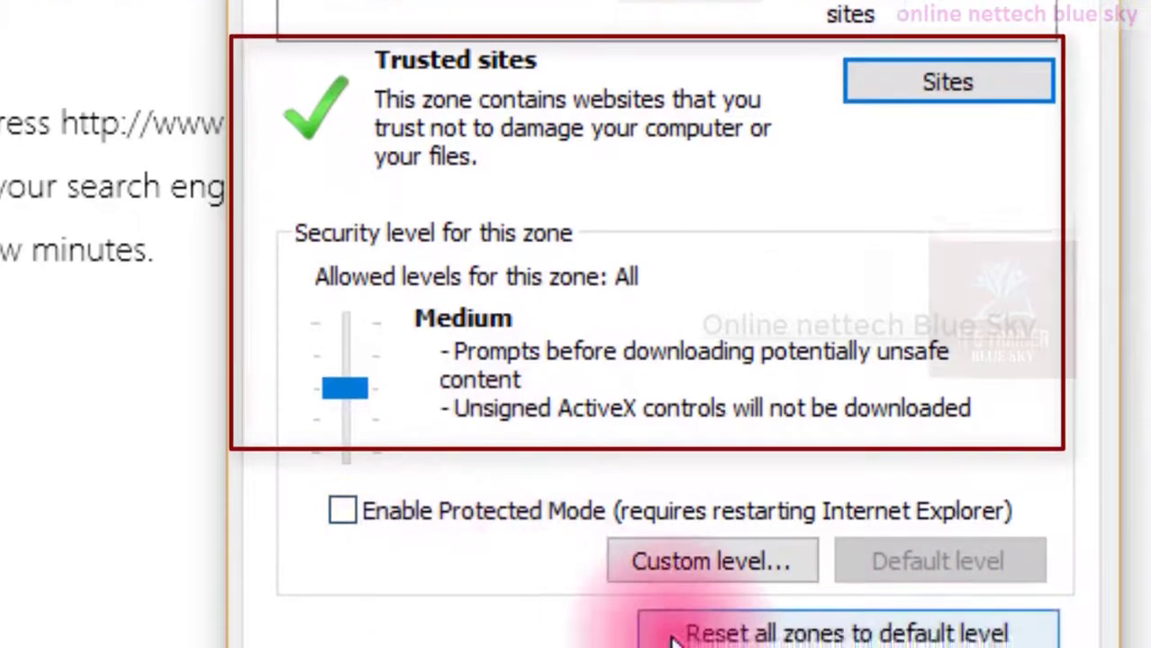
Step: Reset all zones to default, set Local intranet to Medium, and select Restricted sites
click(674, 563)
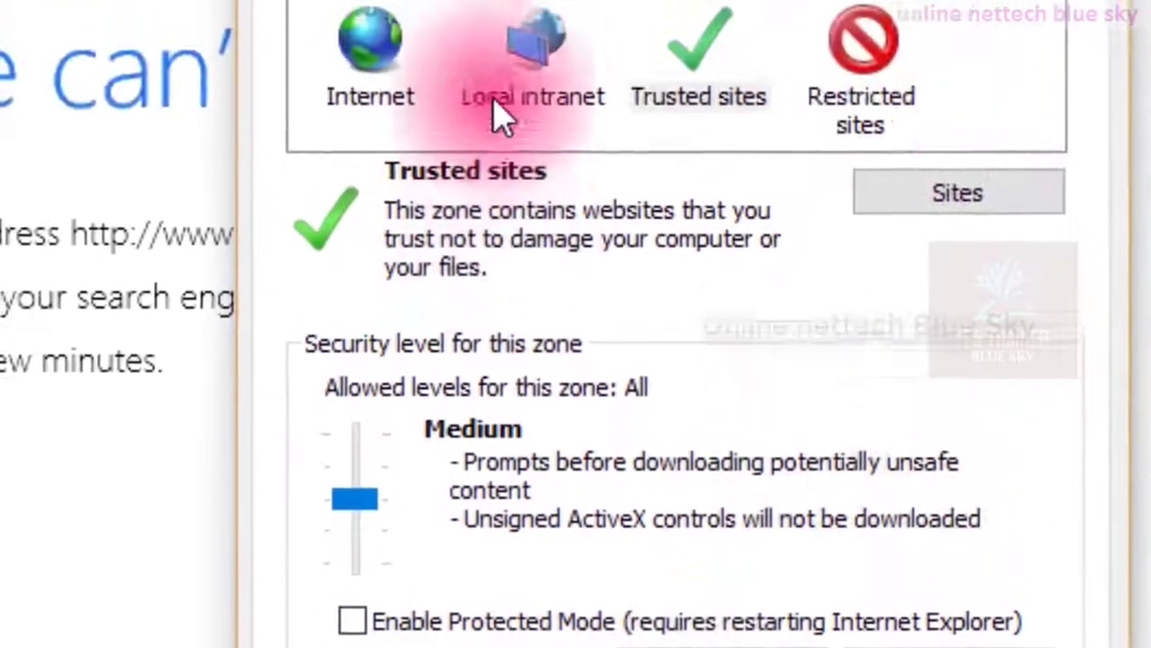
click(509, 125)
click(693, 133)
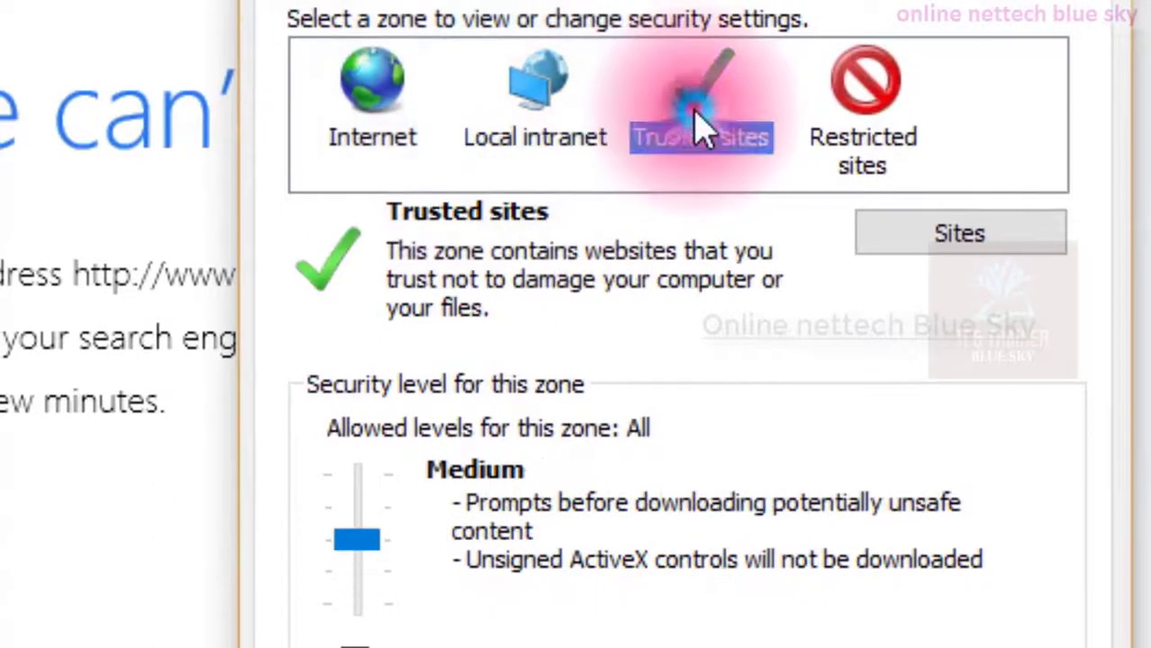
click(551, 90)
click(311, 551)
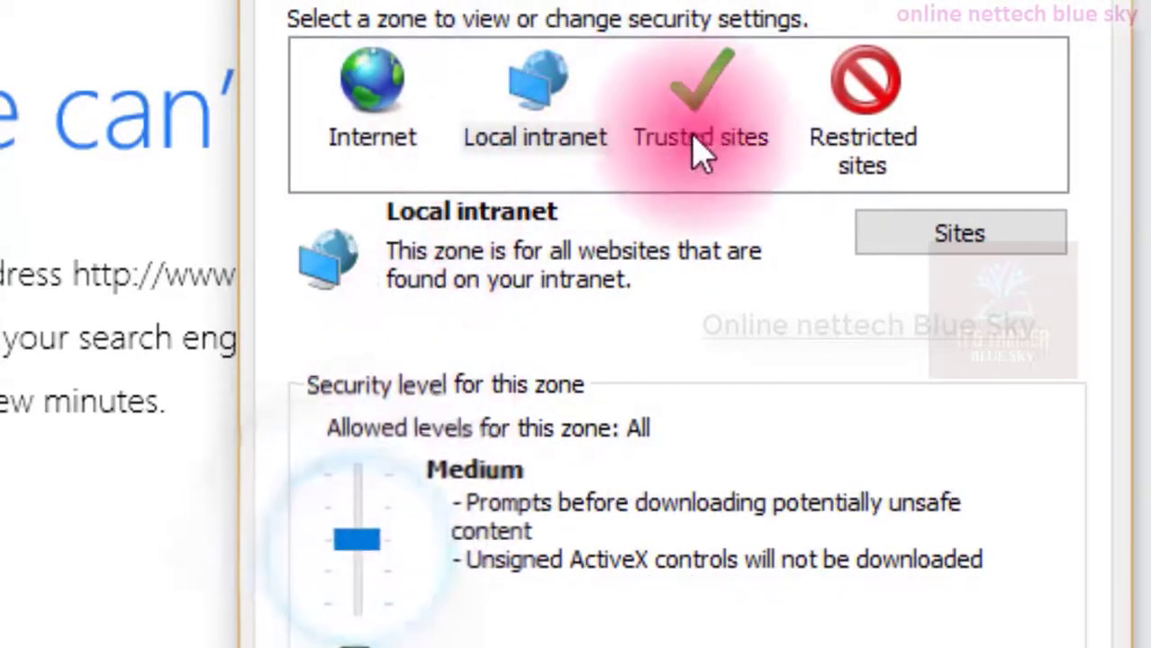
click(860, 95)
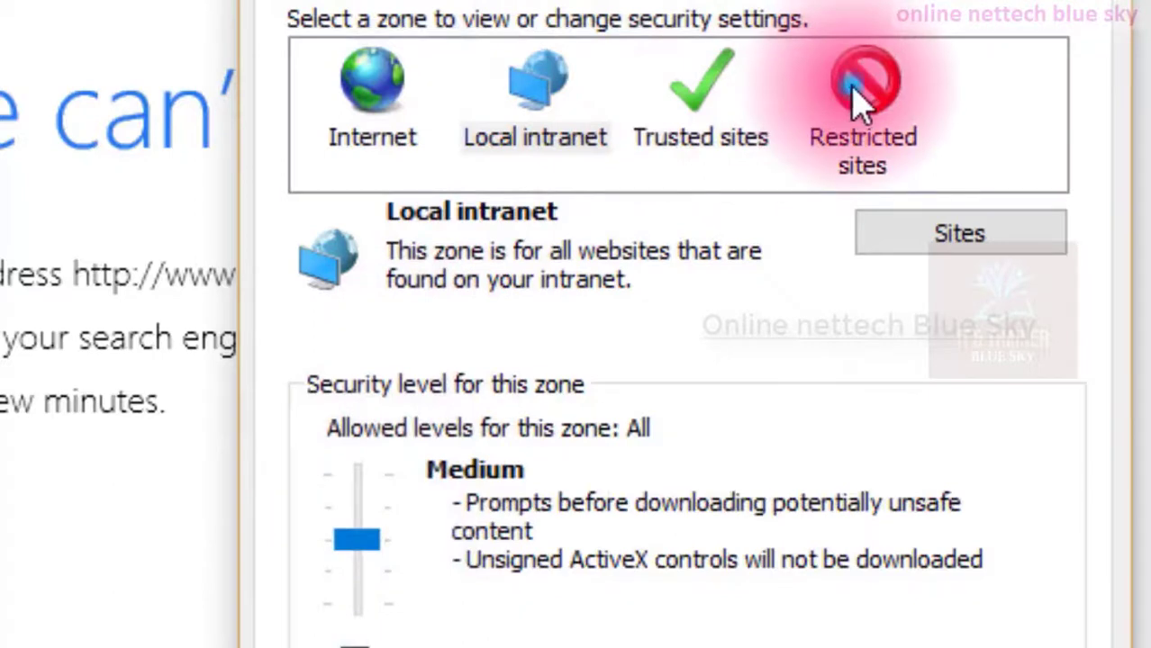
click(857, 92)
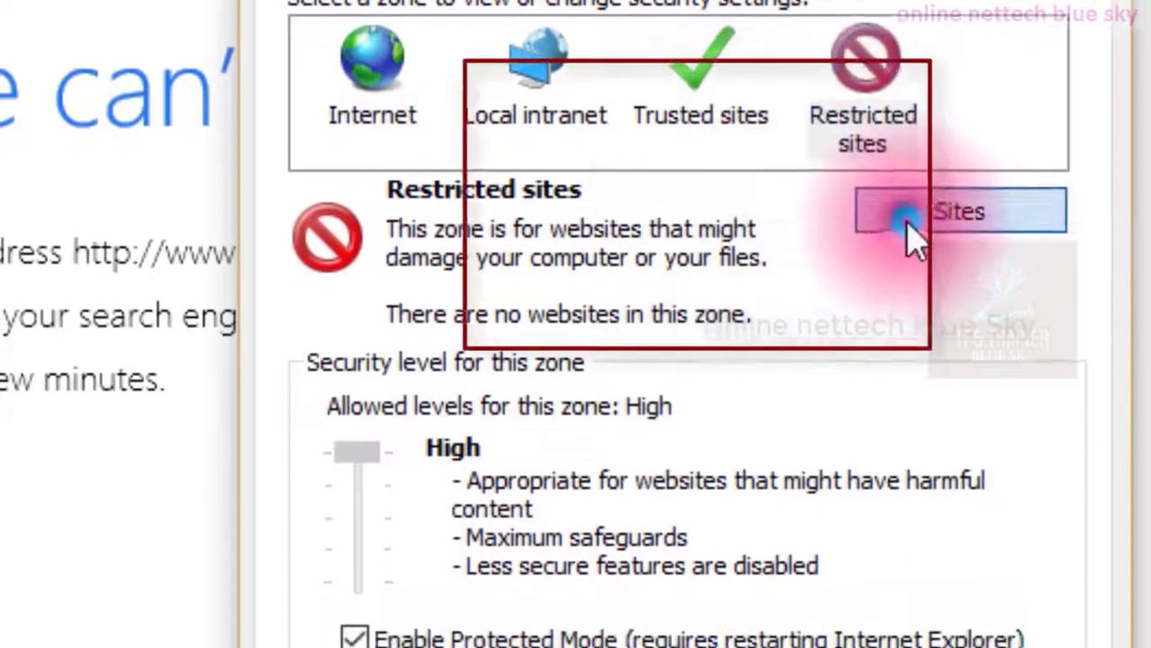
Step: Open the Restricted sites website list and bring its dialog into view
click(905, 236)
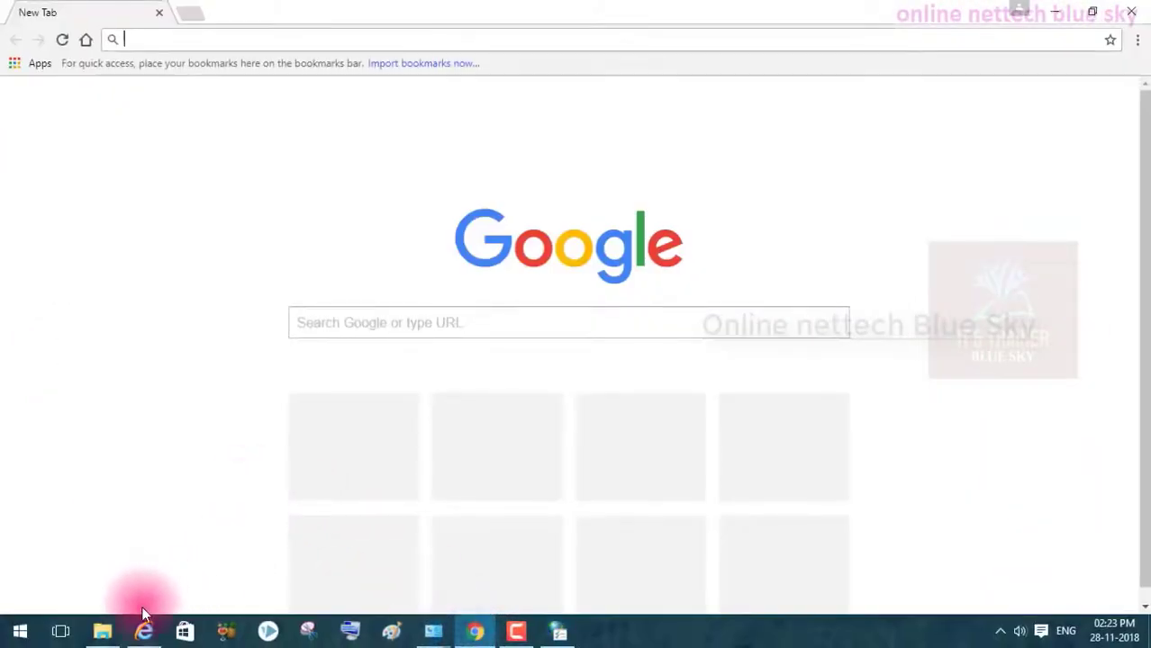
click(144, 630)
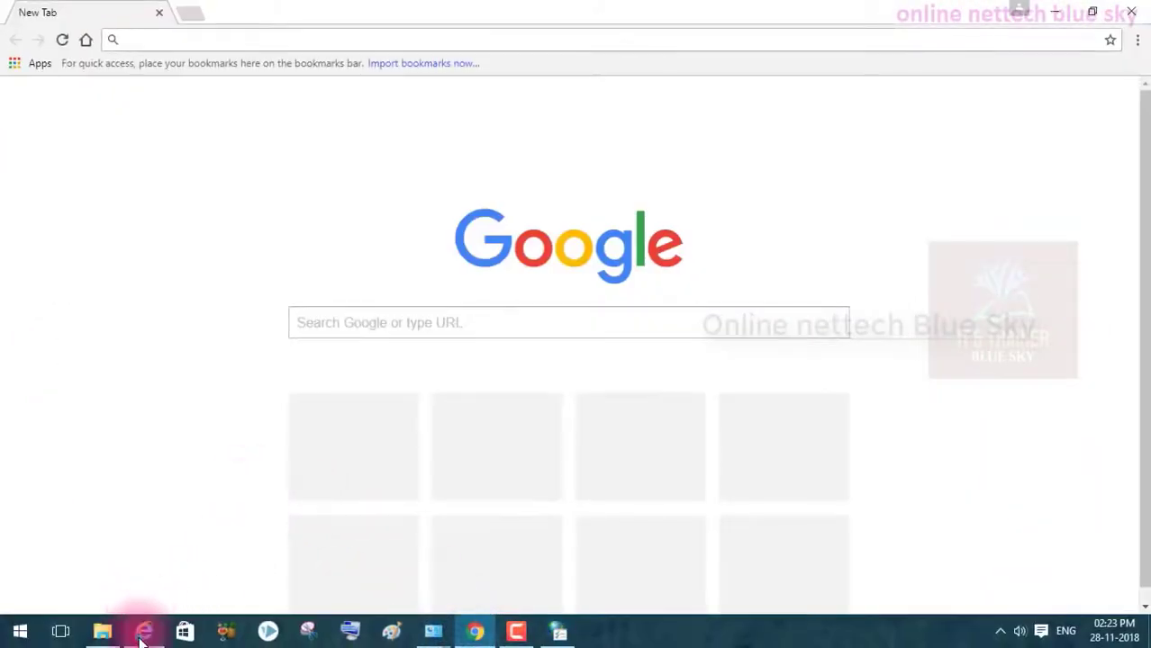
click(495, 632)
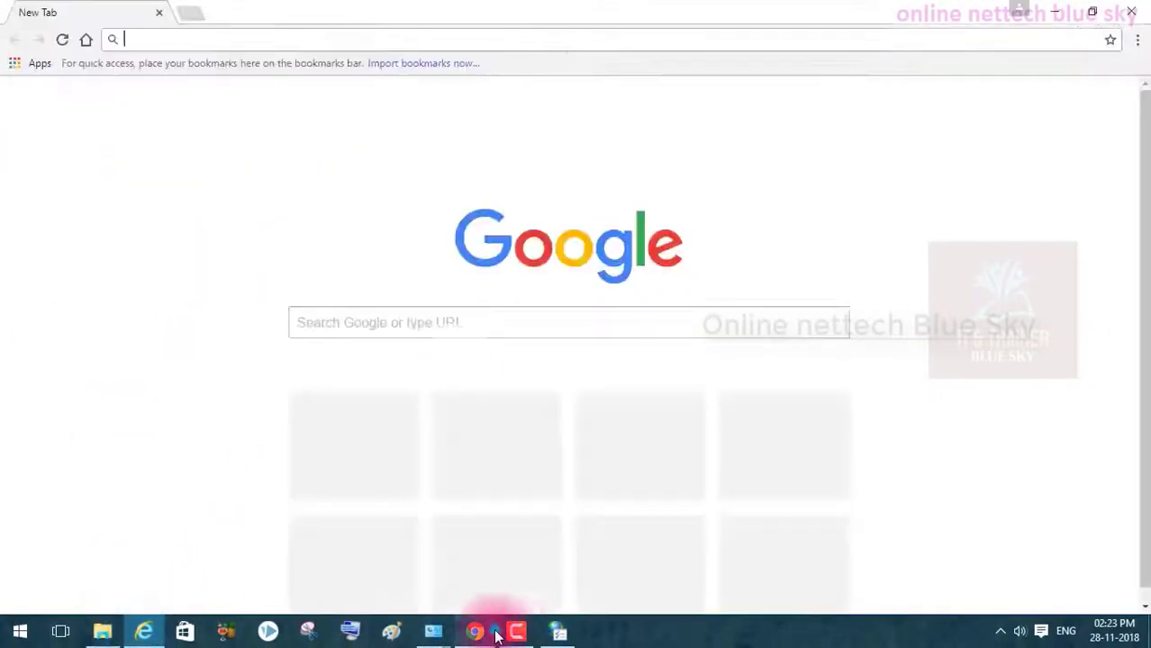
click(558, 630)
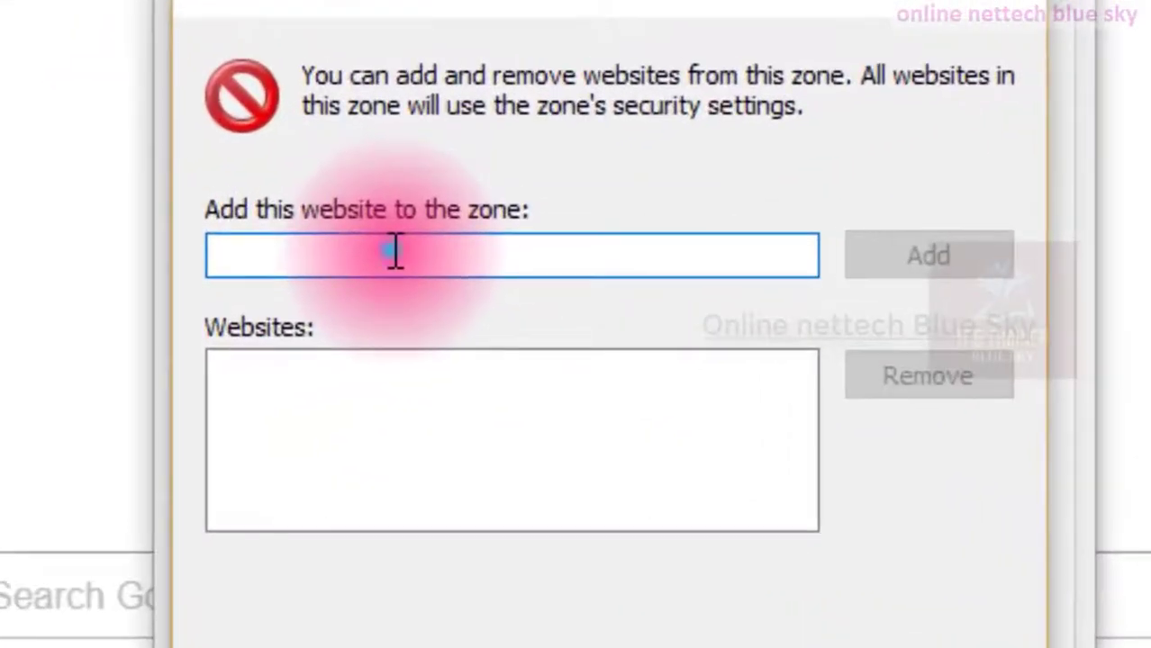
click(431, 213)
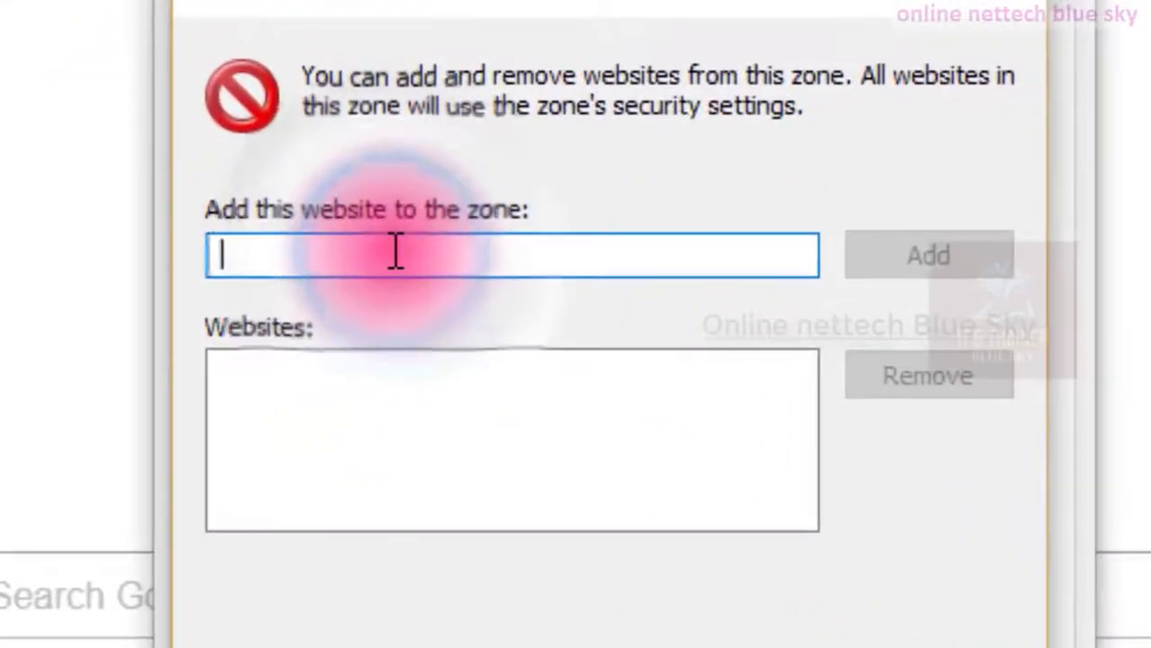
text(www)
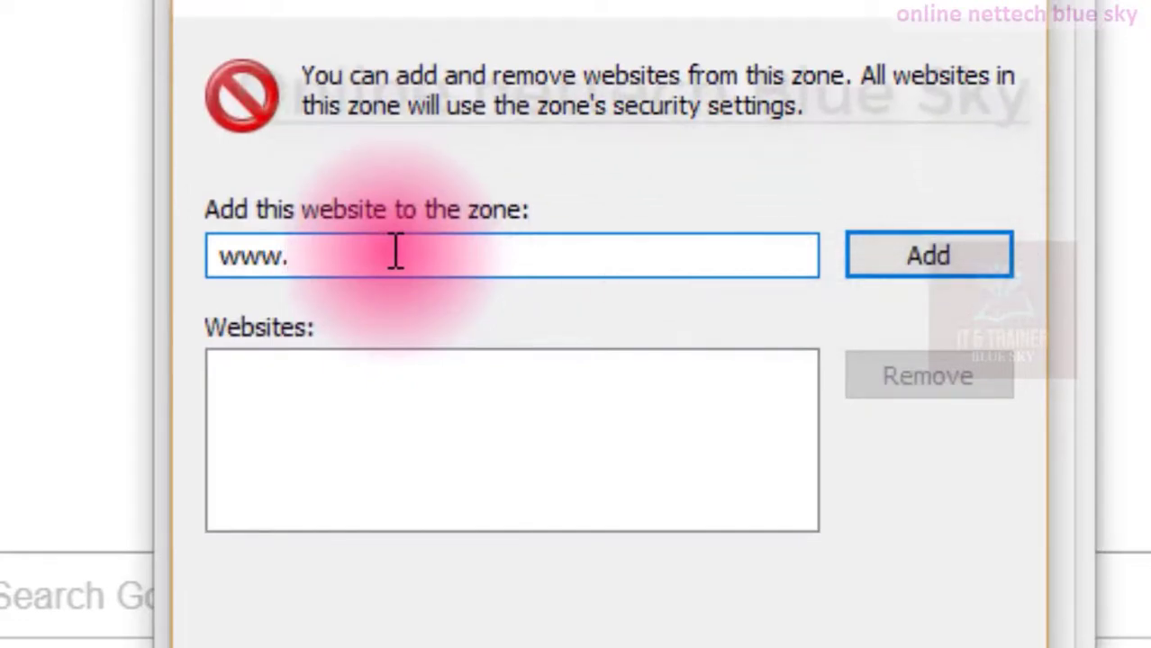
text(.gg)
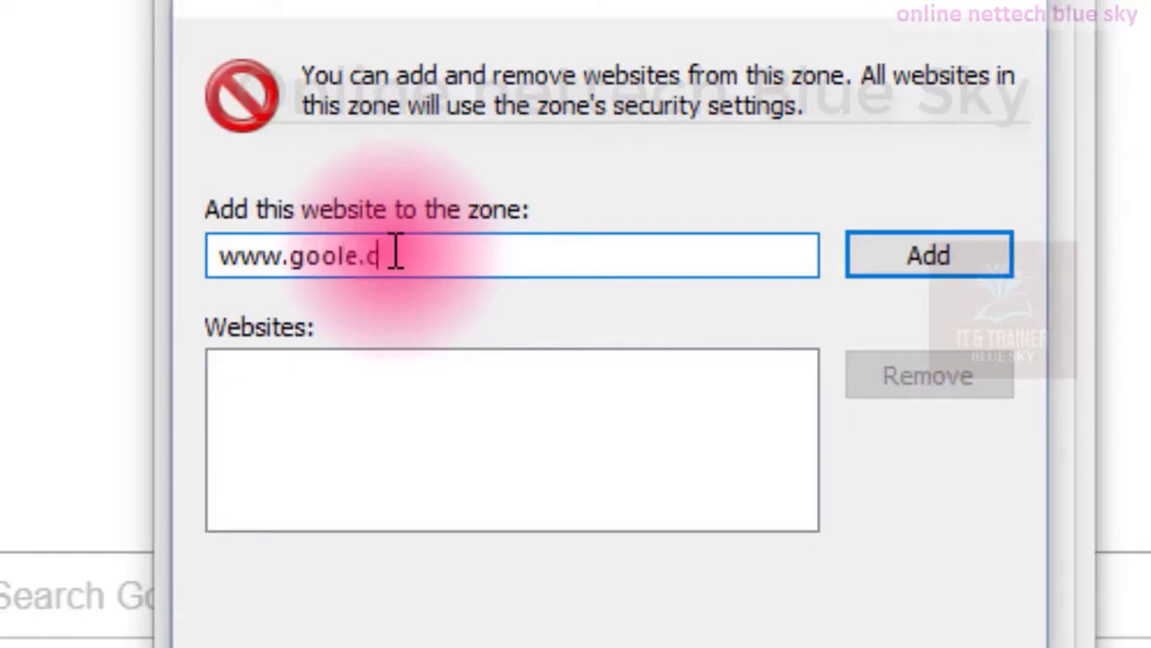
click(891, 263)
click(581, 264)
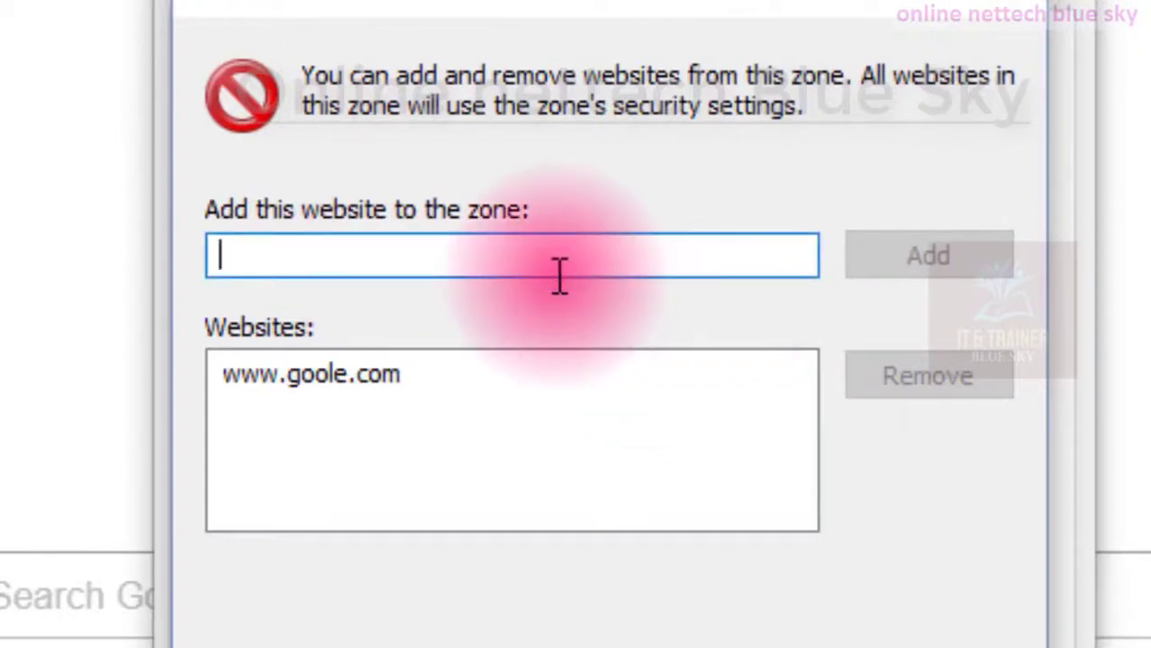
text(www.facebook.com)
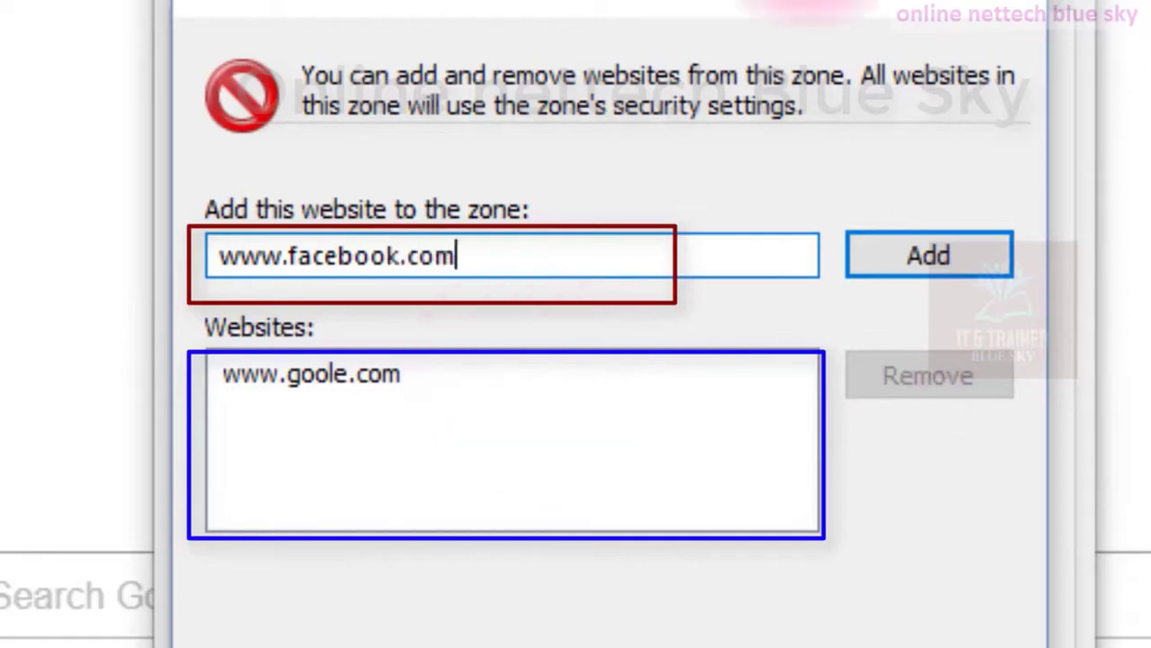
click(872, 261)
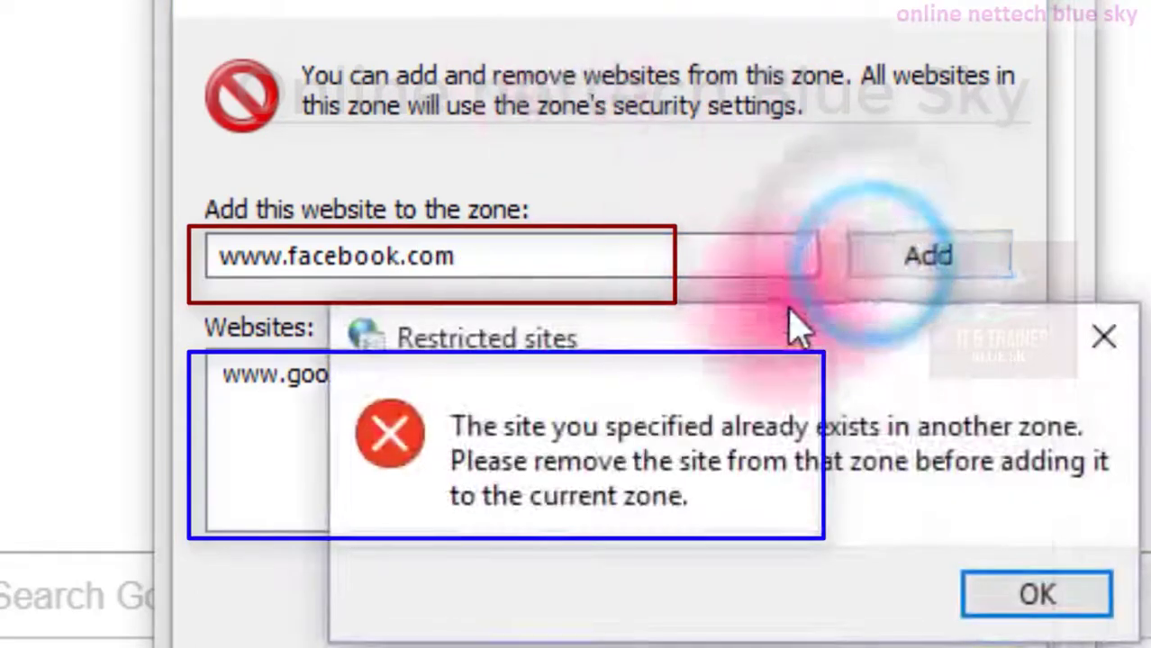
click(1035, 602)
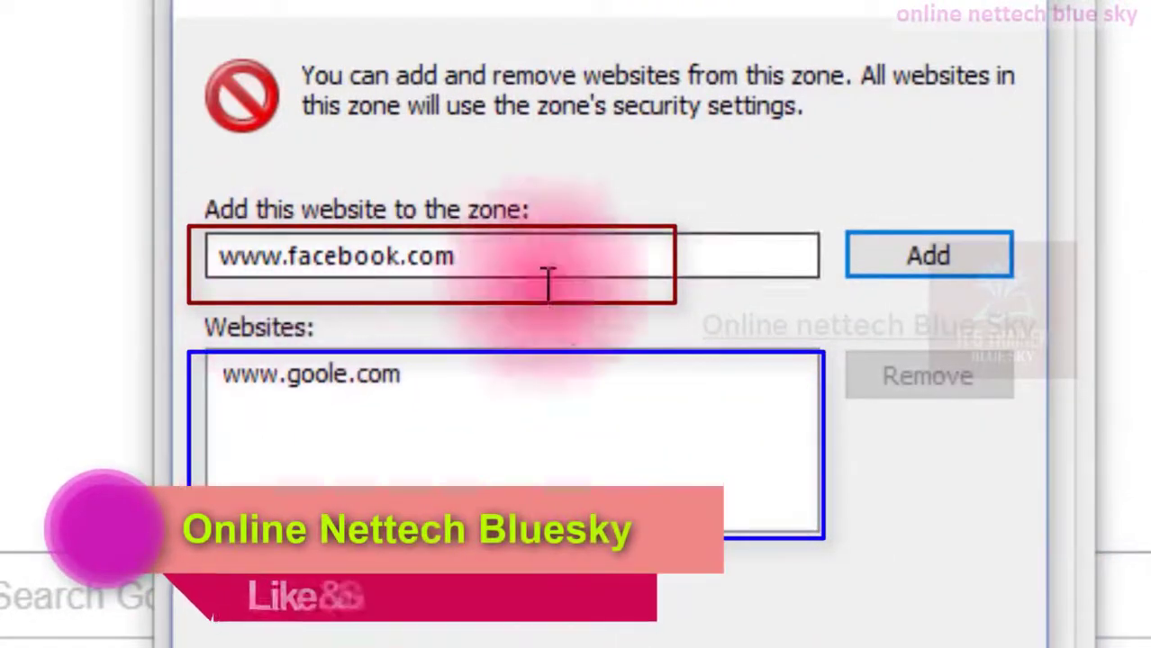
click(866, 265)
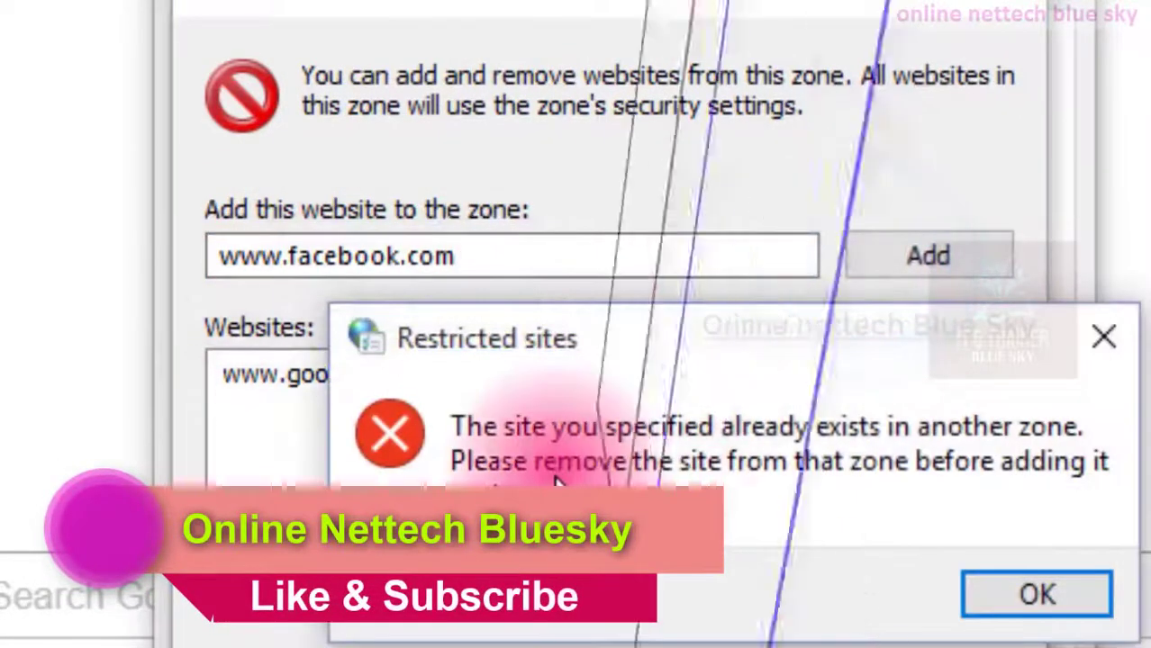
click(1009, 597)
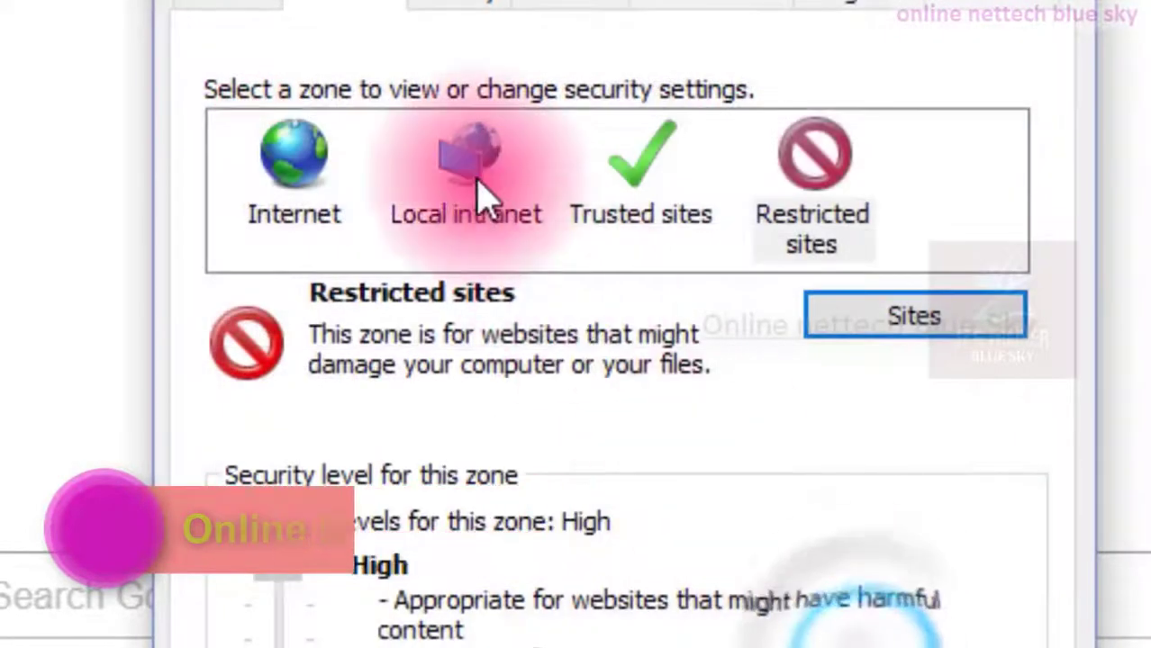
click(478, 193)
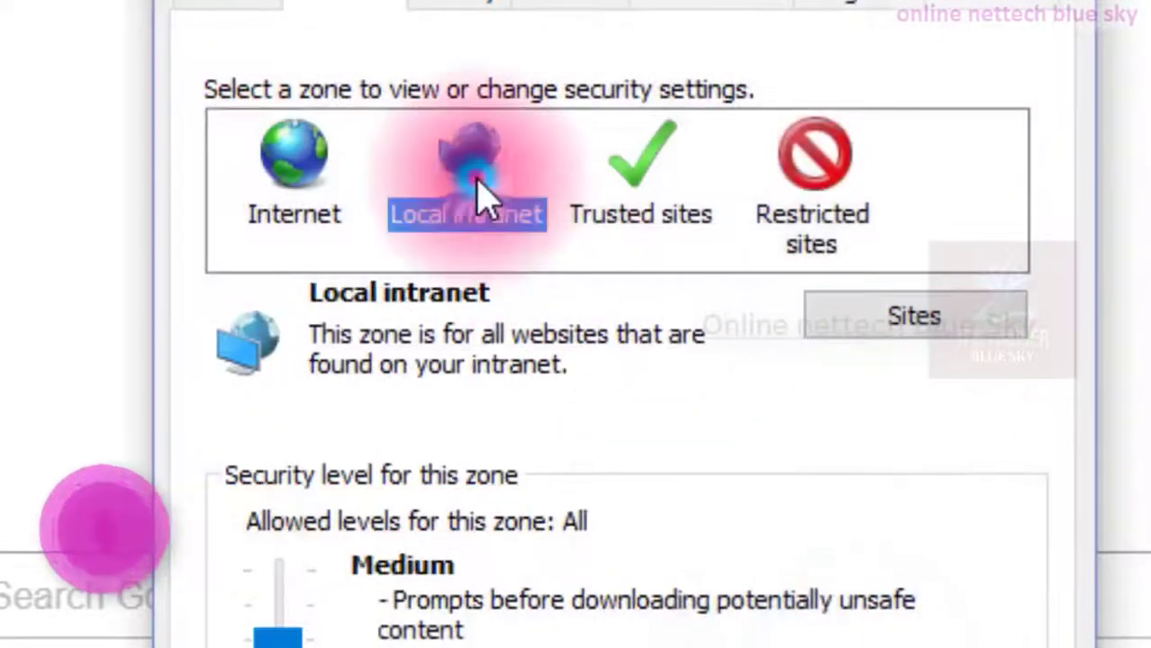
click(878, 319)
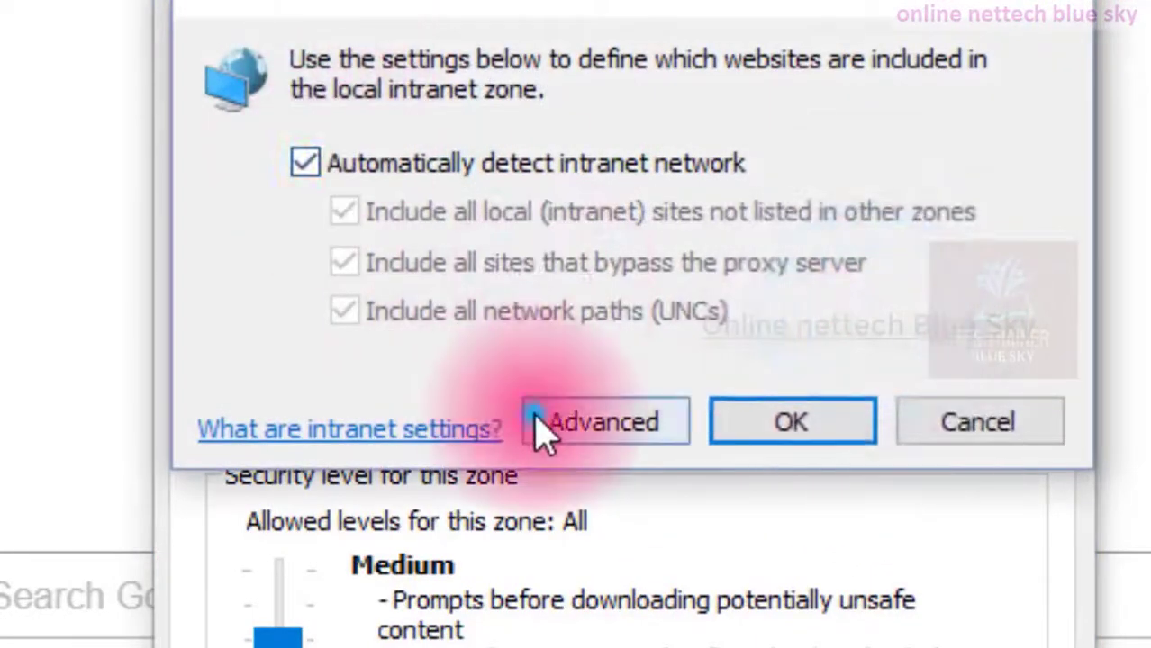
click(540, 419)
click(398, 443)
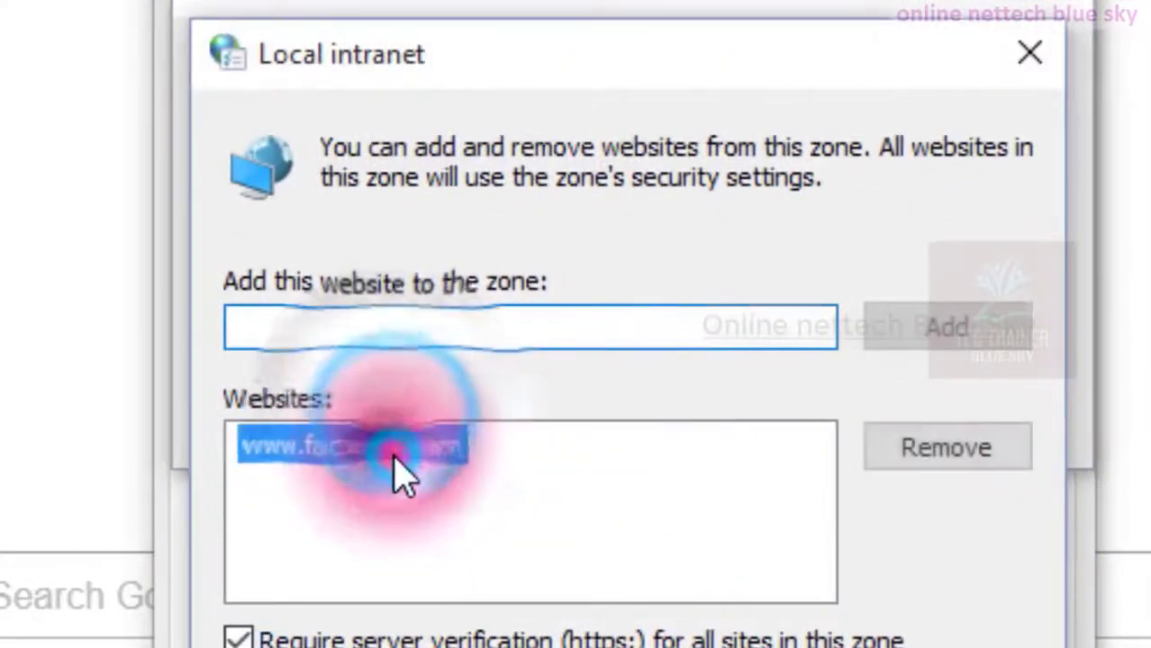
click(901, 455)
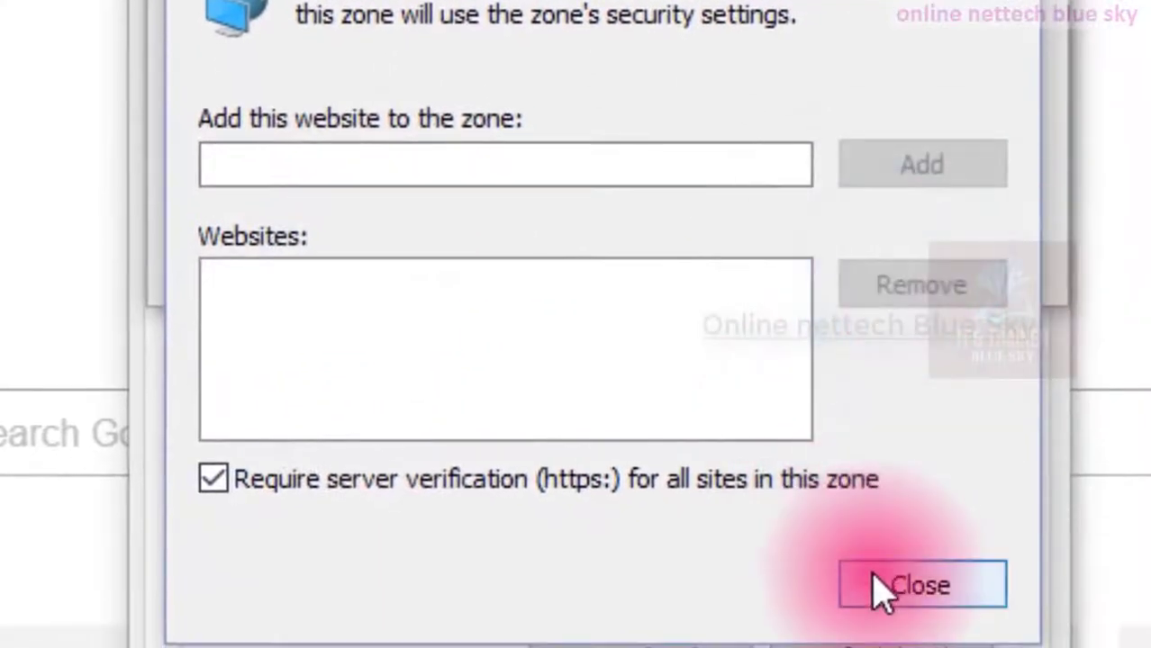
click(874, 586)
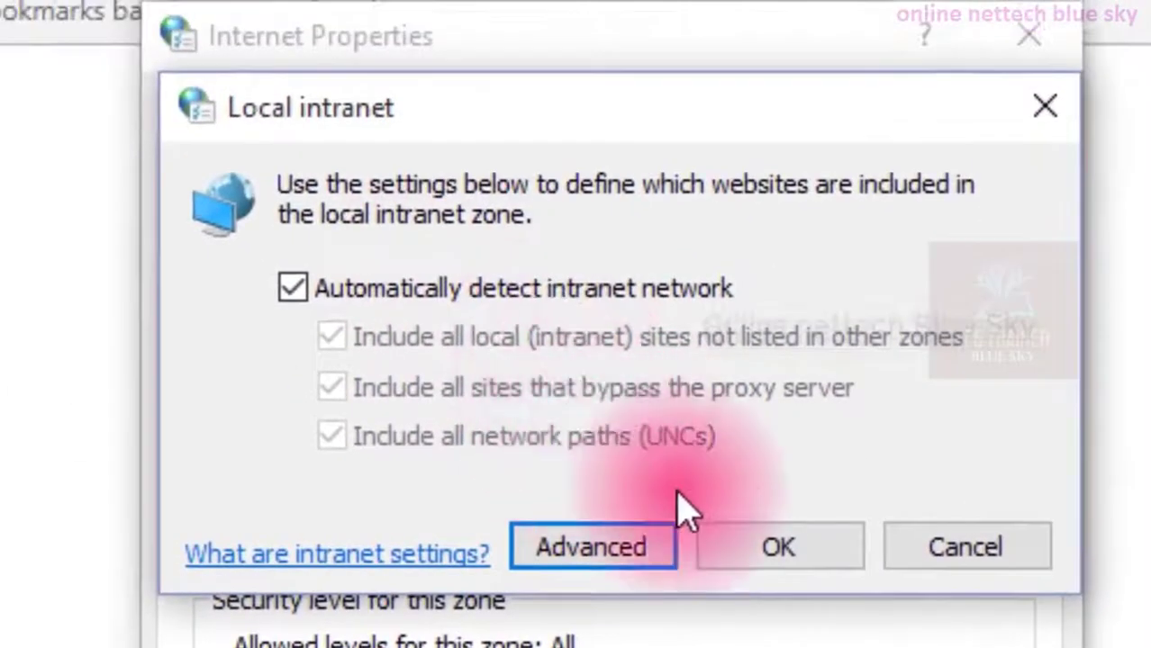
click(746, 545)
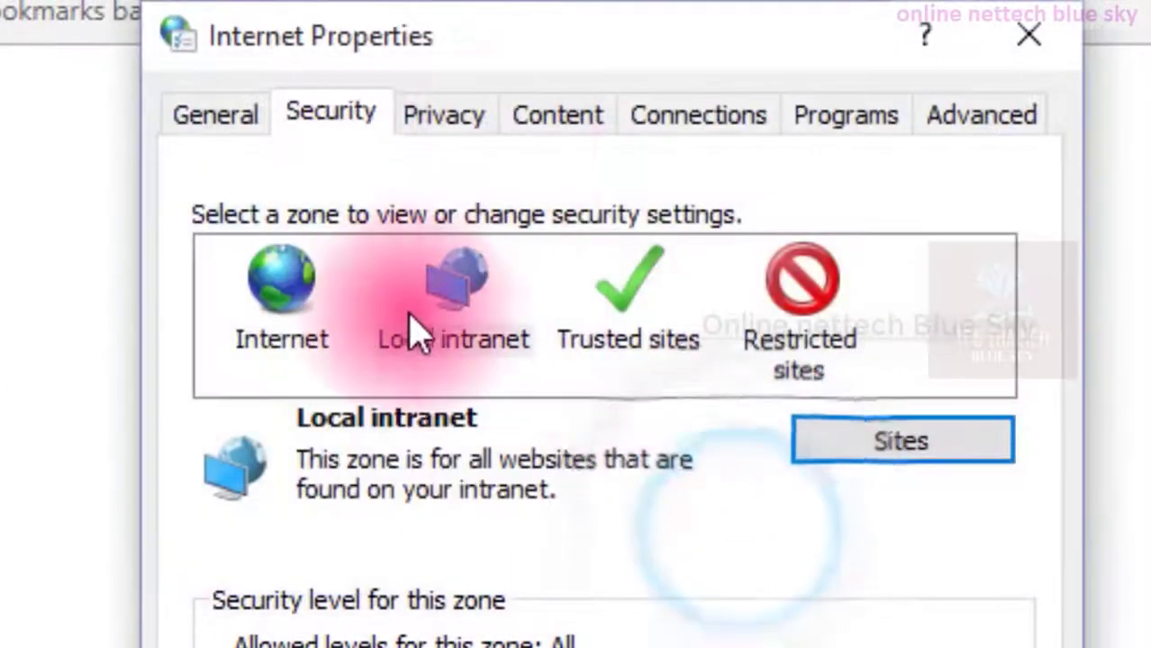
click(410, 329)
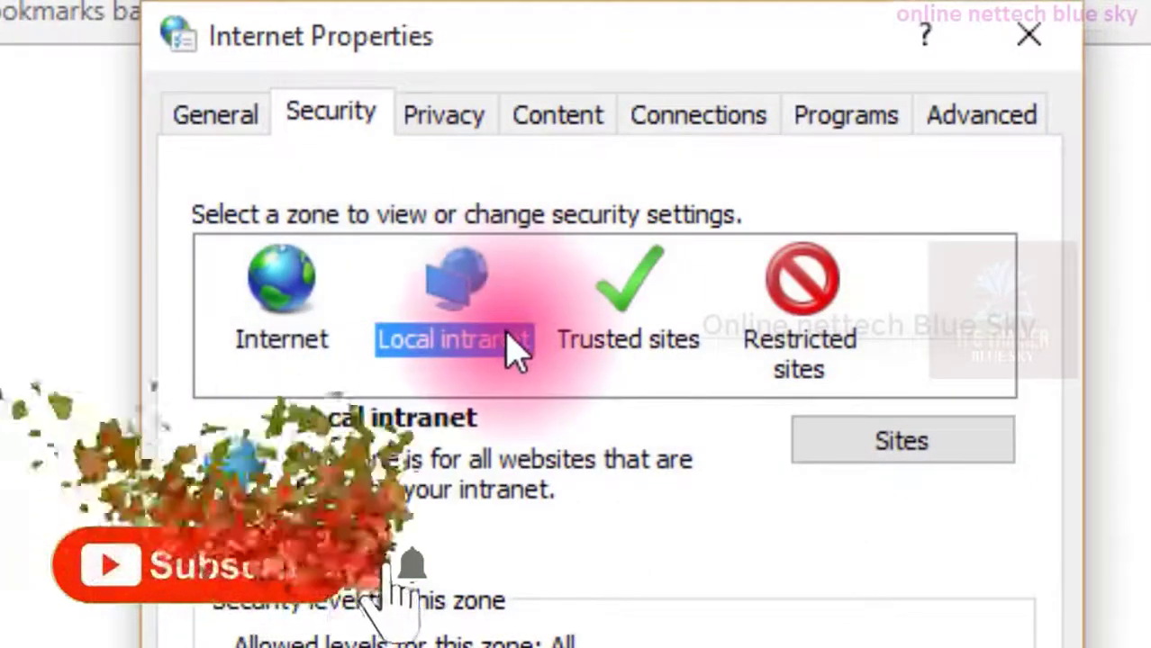
click(797, 346)
click(811, 438)
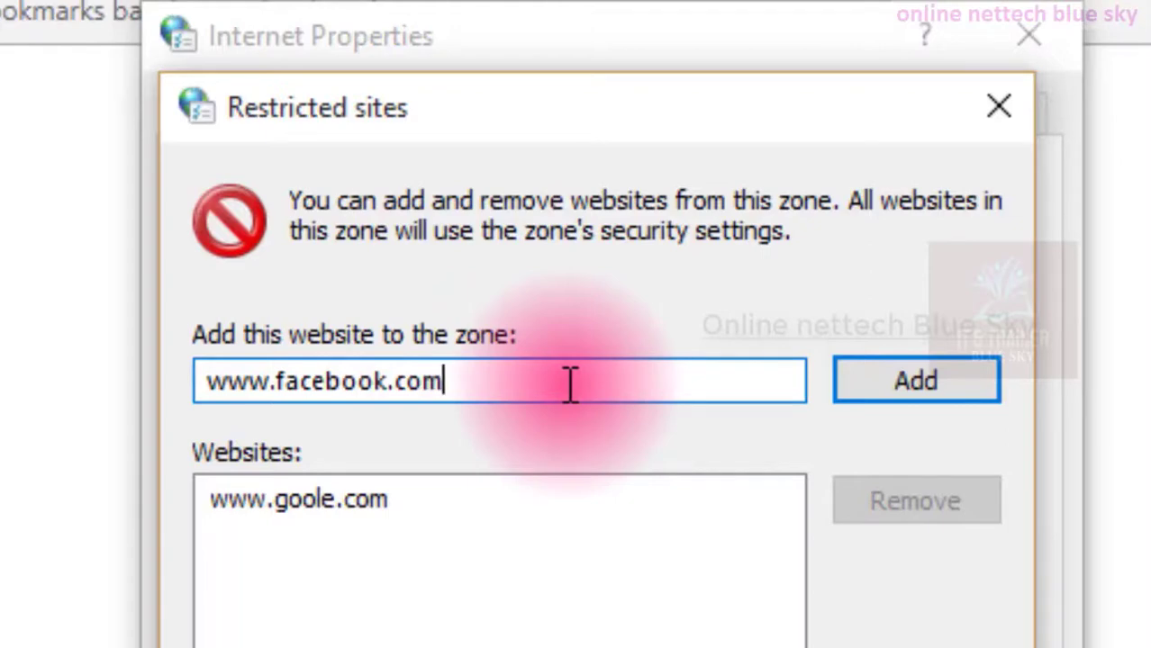
key(Return)
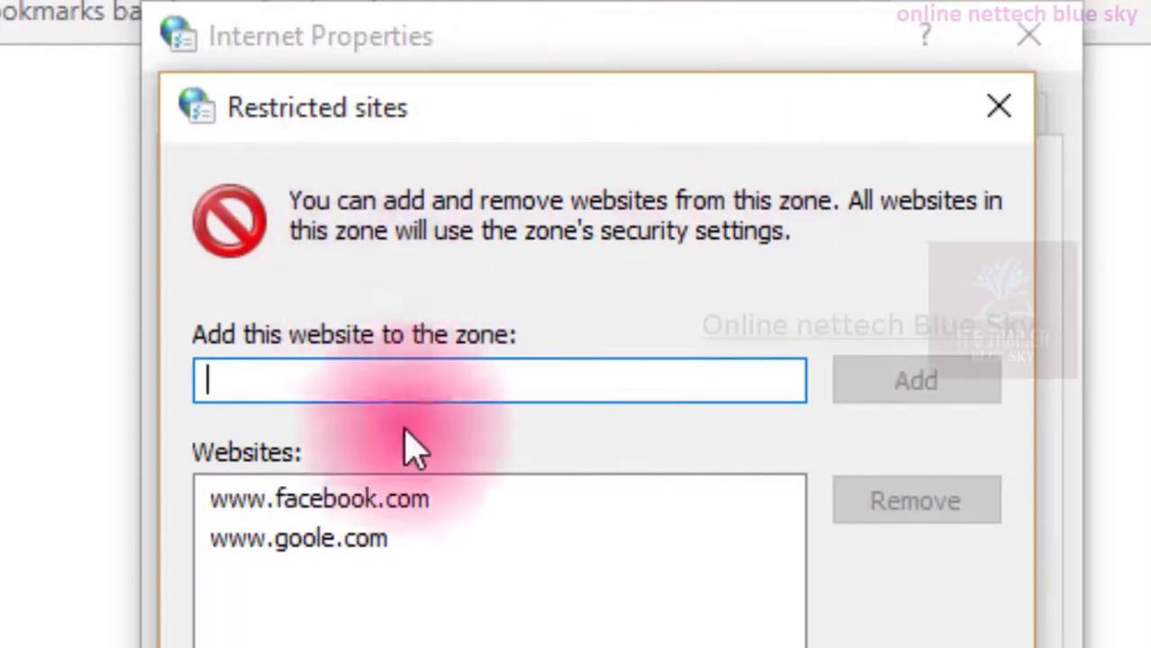
click(306, 502)
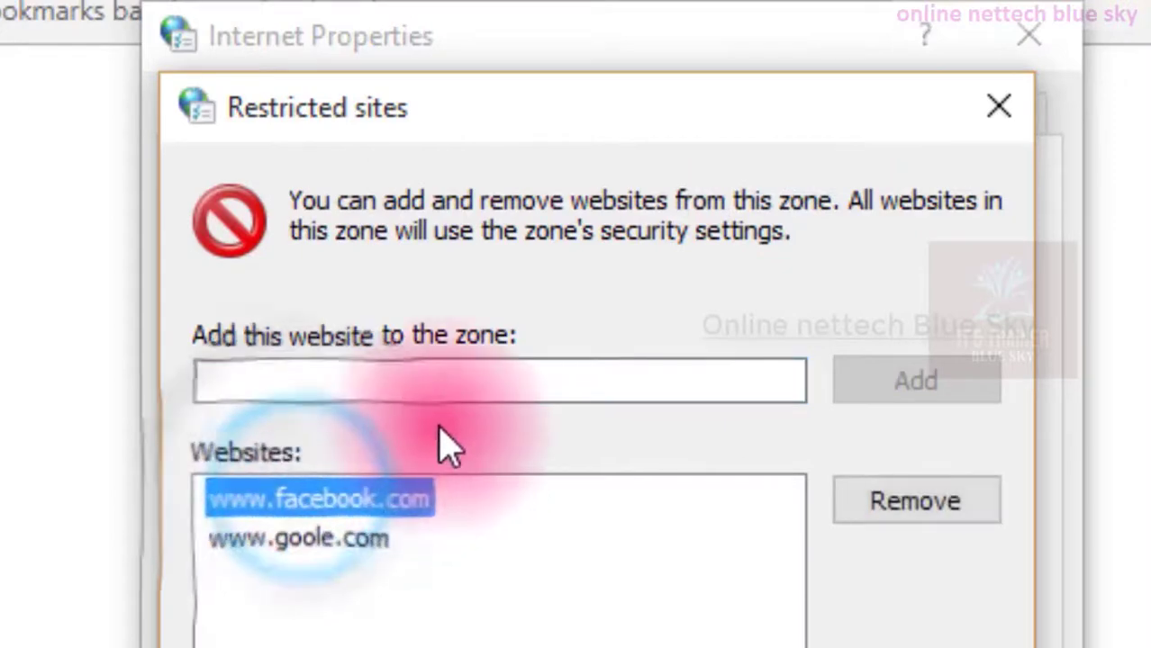
click(493, 373)
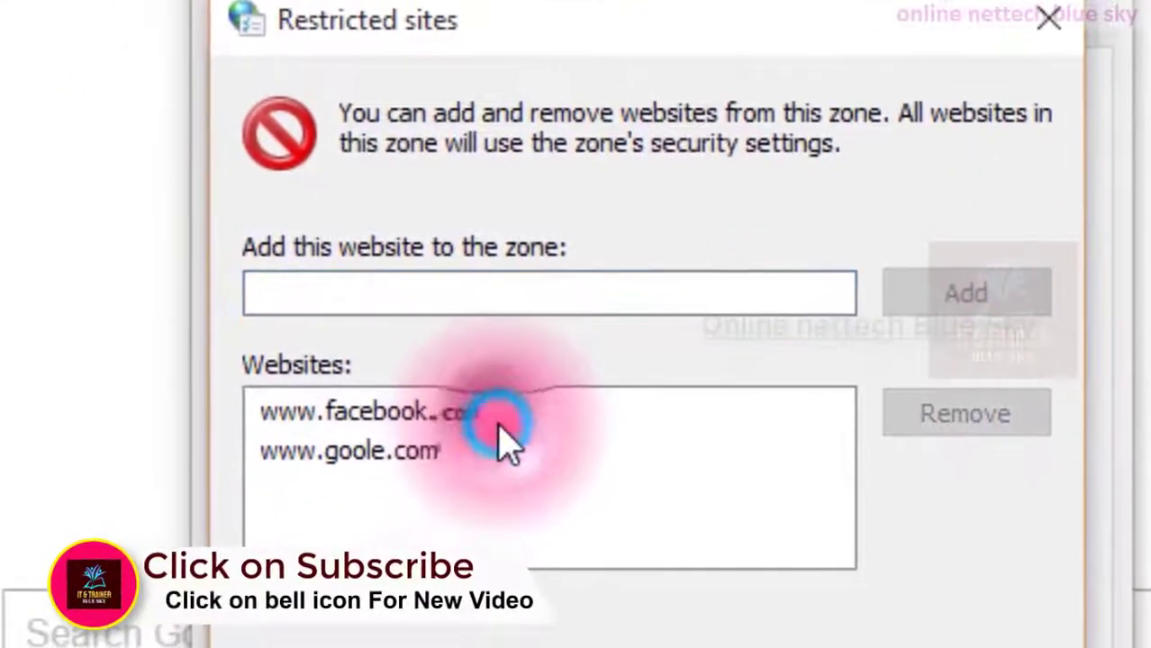
click(420, 506)
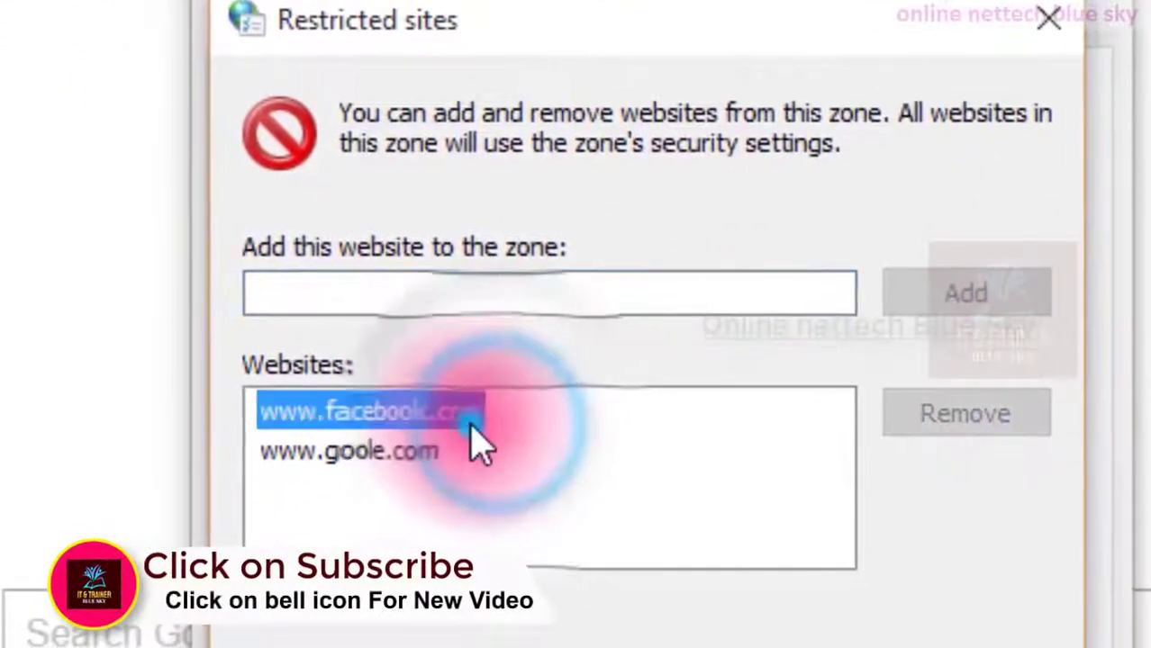
click(932, 423)
click(425, 416)
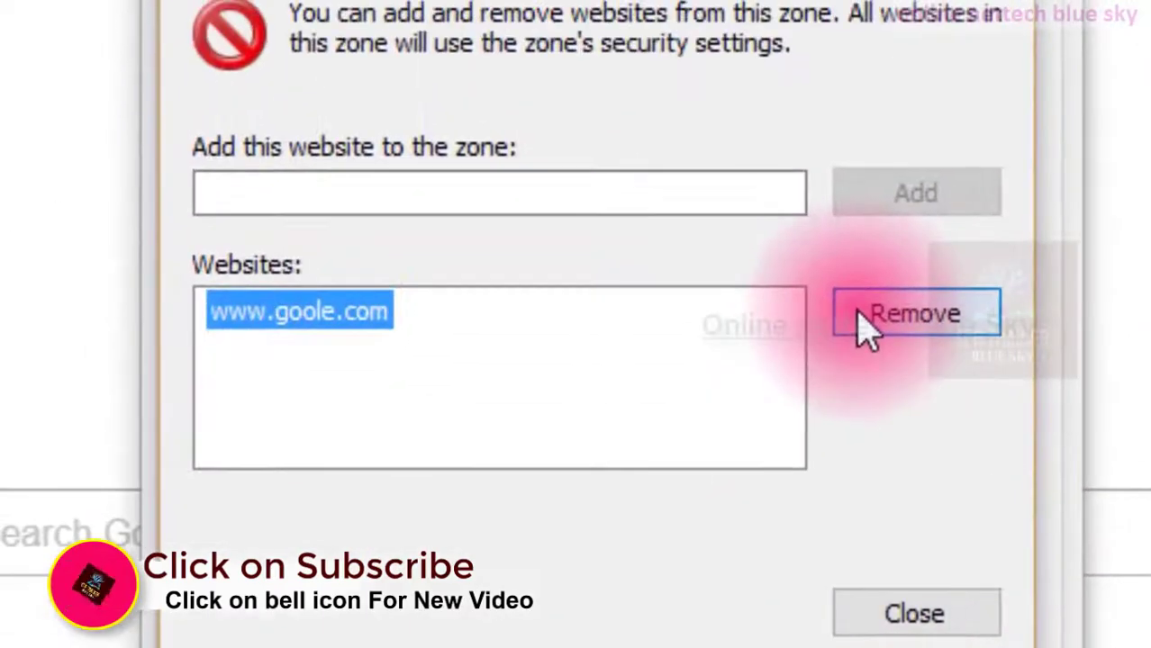
click(865, 325)
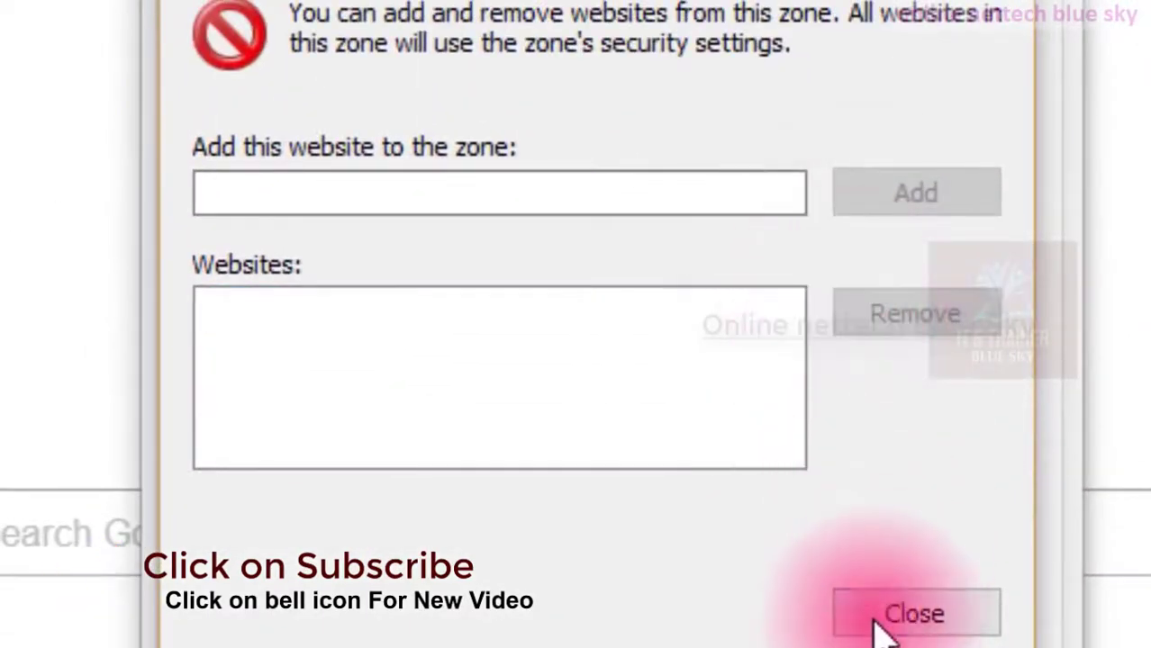
click(905, 615)
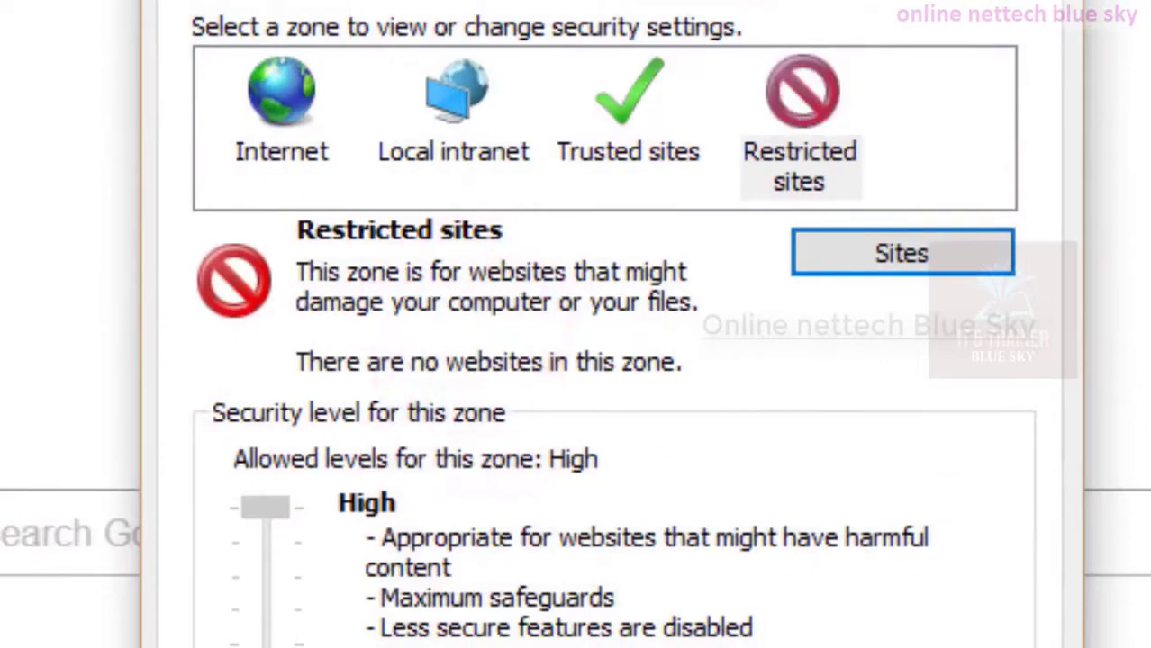
Step: Recheck the Restricted sites zone's website list and close it again
click(810, 112)
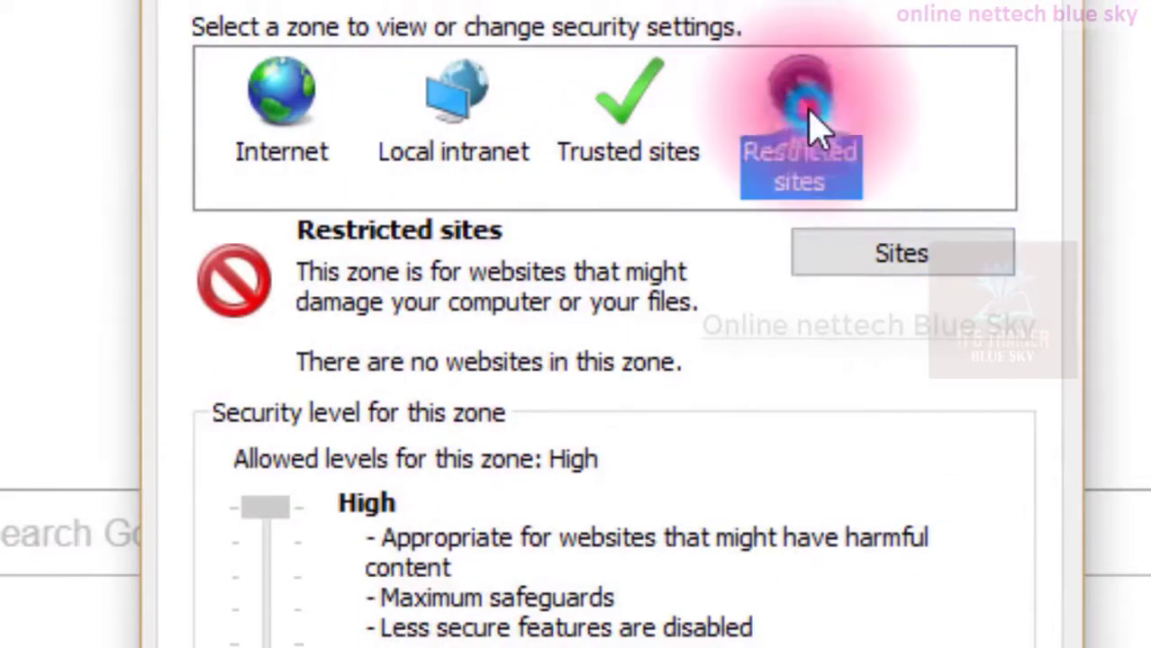
click(869, 256)
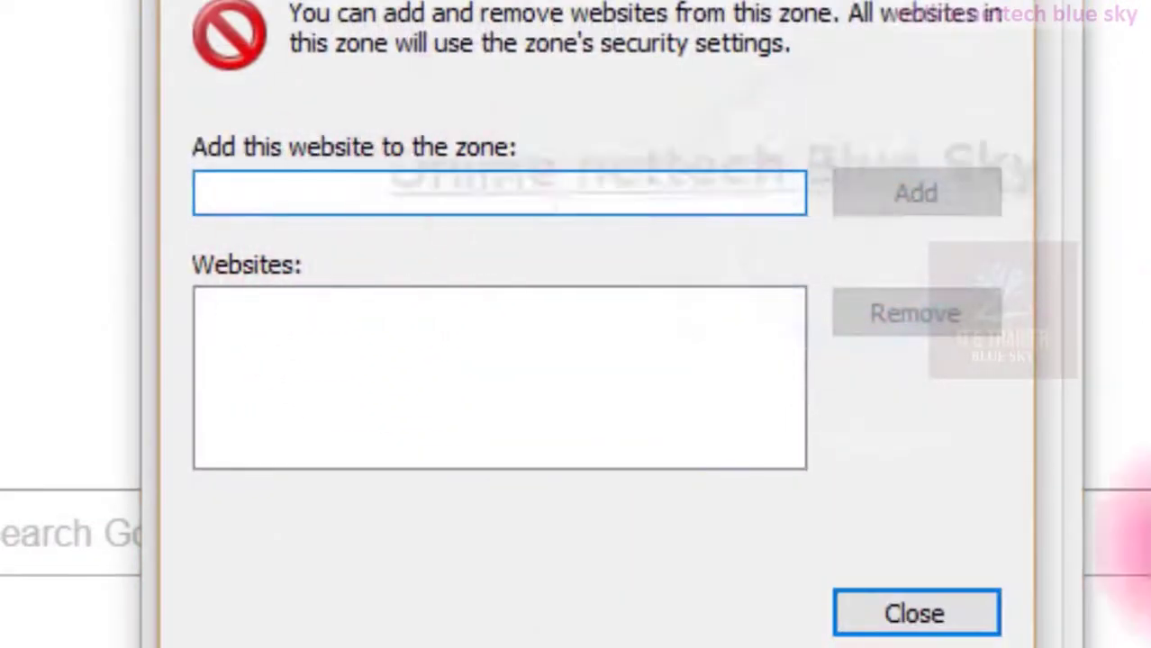
click(932, 615)
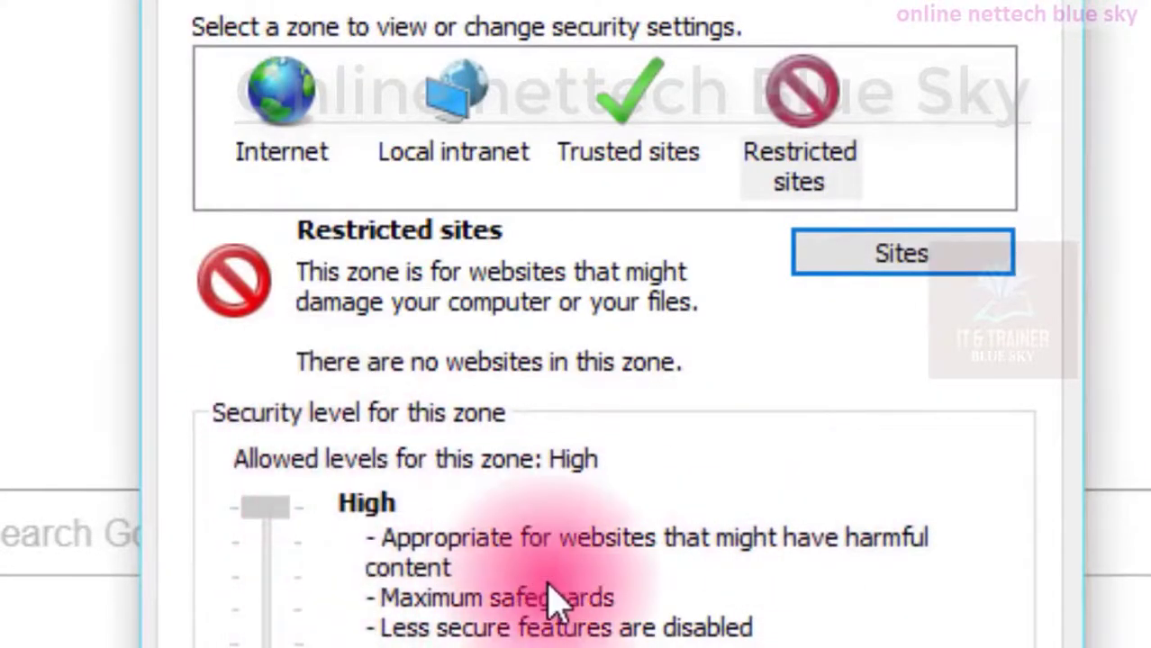
click(270, 527)
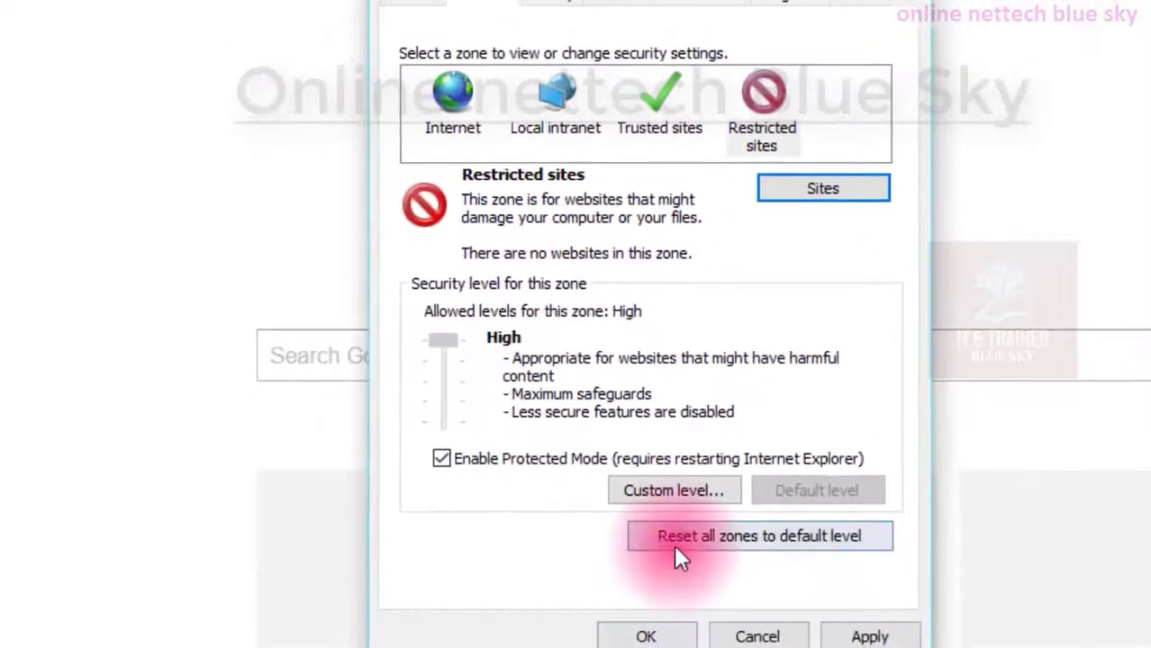
click(675, 539)
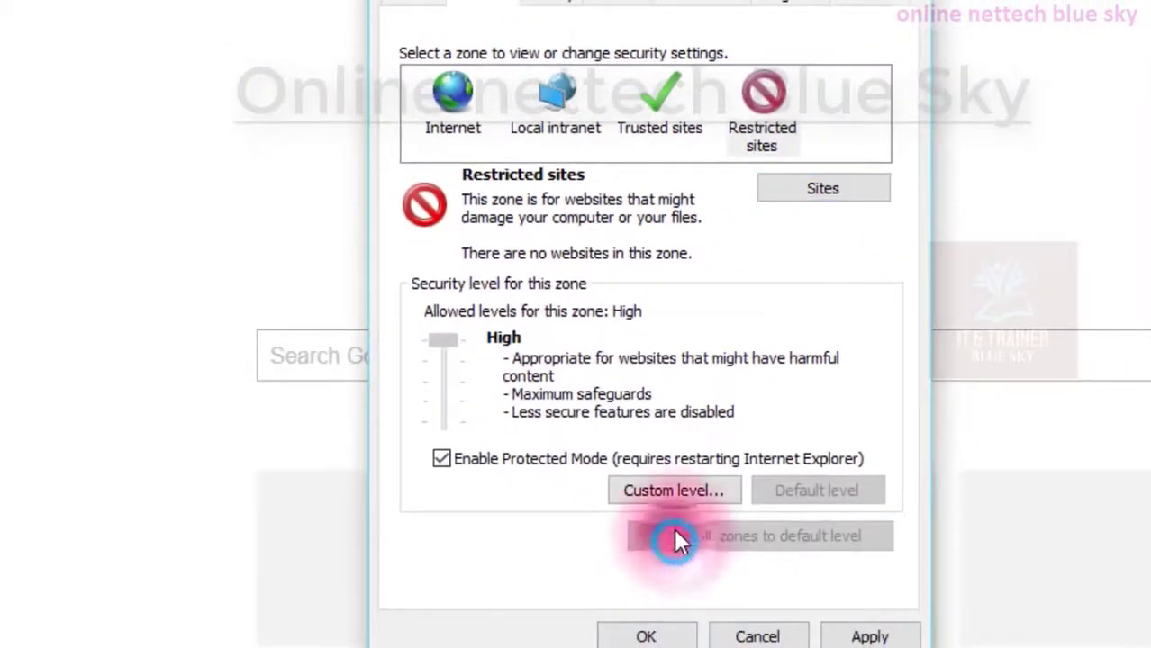
Step: Review the Local intranet, Internet and Restricted sites zones, then go to Privacy settings
click(538, 97)
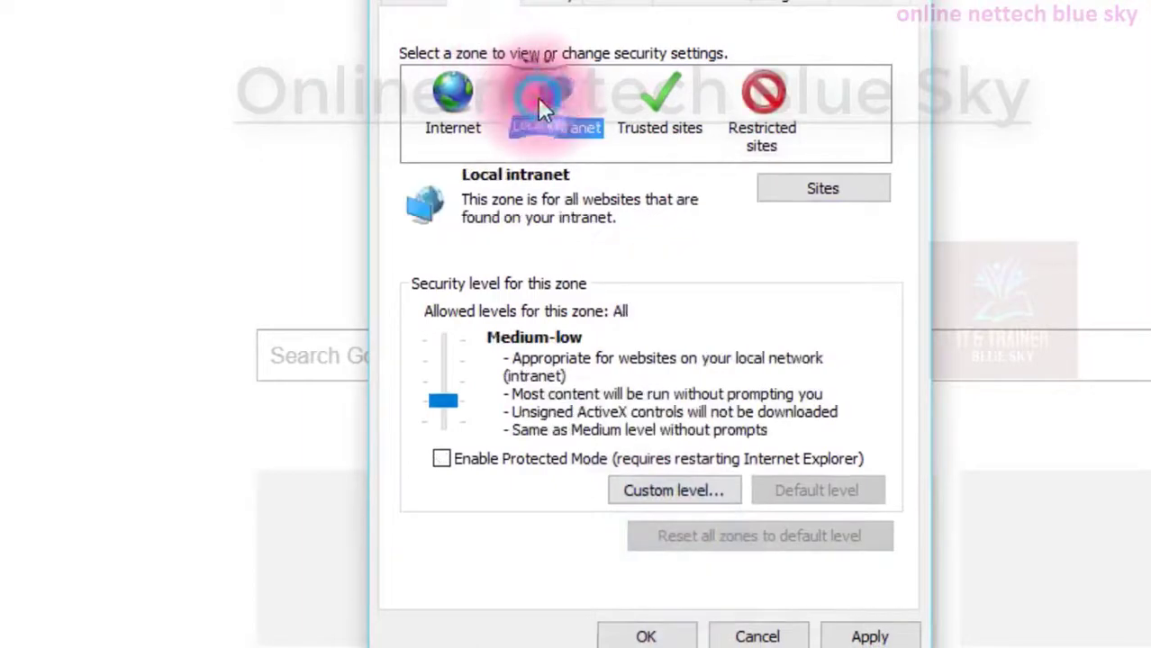
click(466, 96)
click(793, 124)
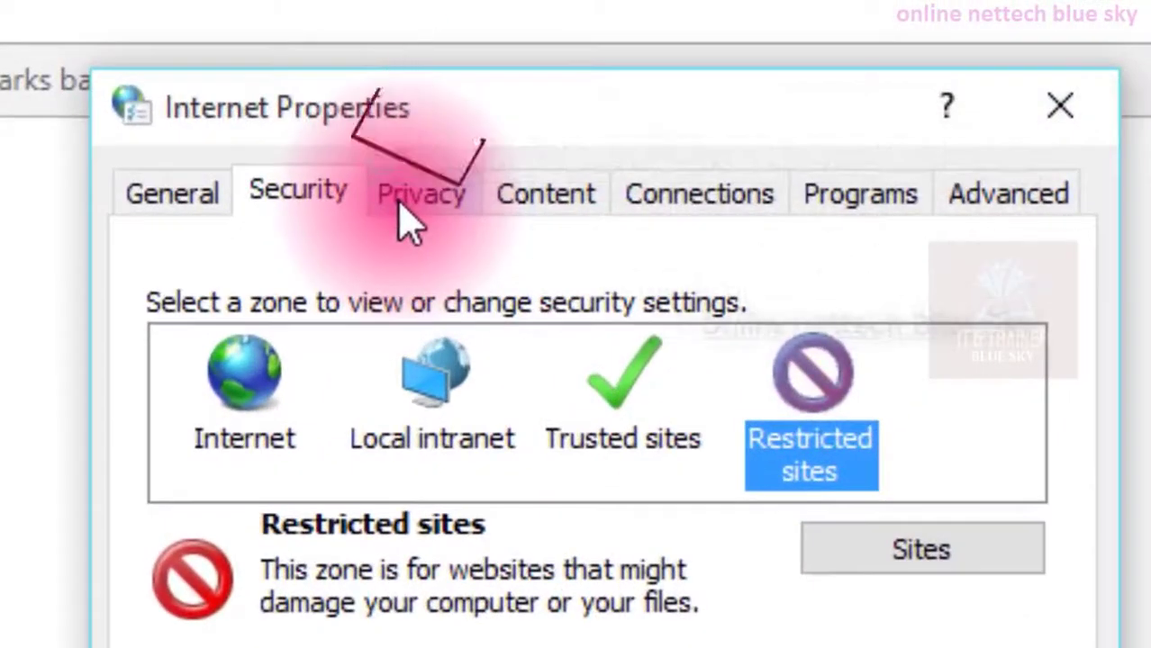
click(534, 5)
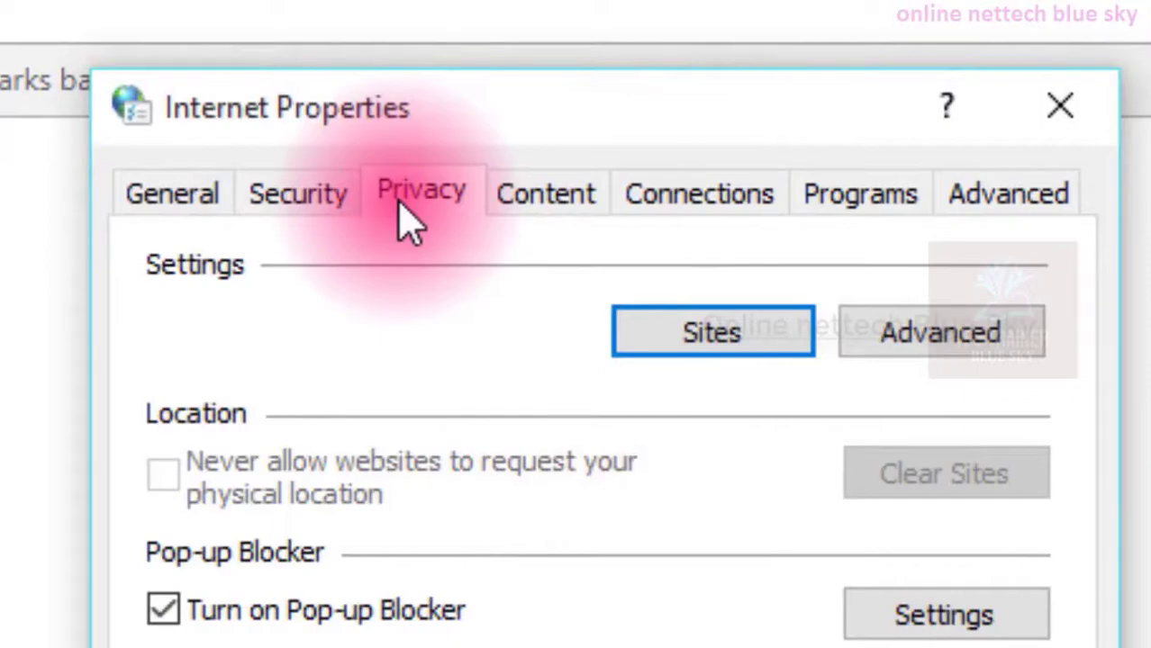
click(646, 340)
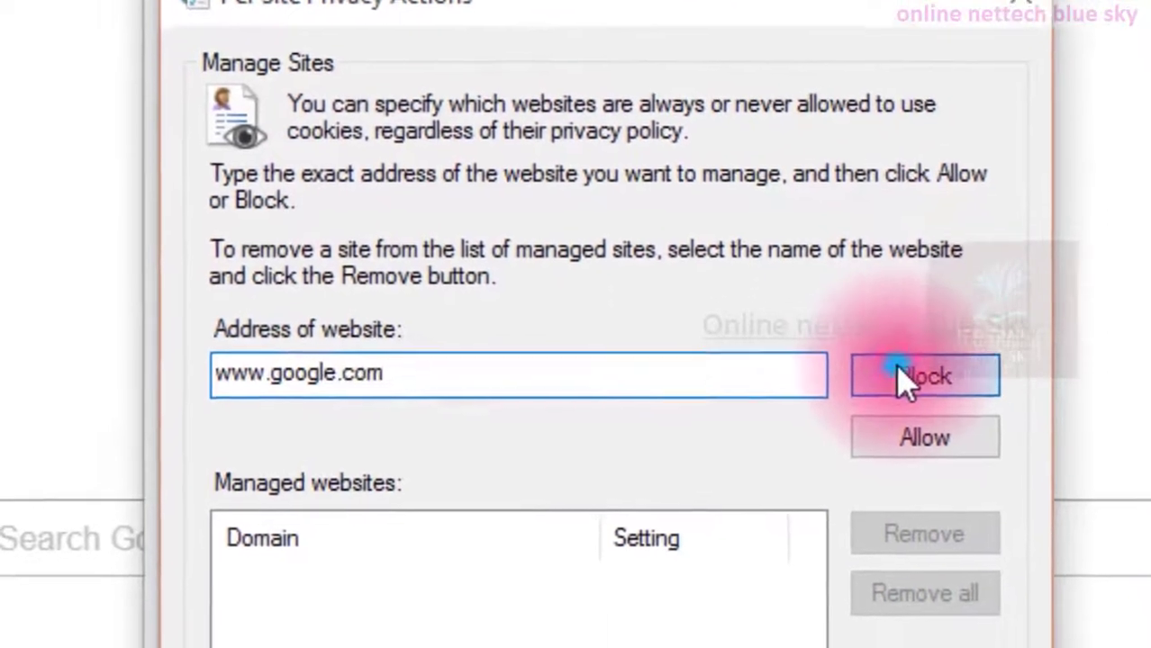
Step: Block cookies from google.com and select its Always Block rule in Managed websites
click(899, 371)
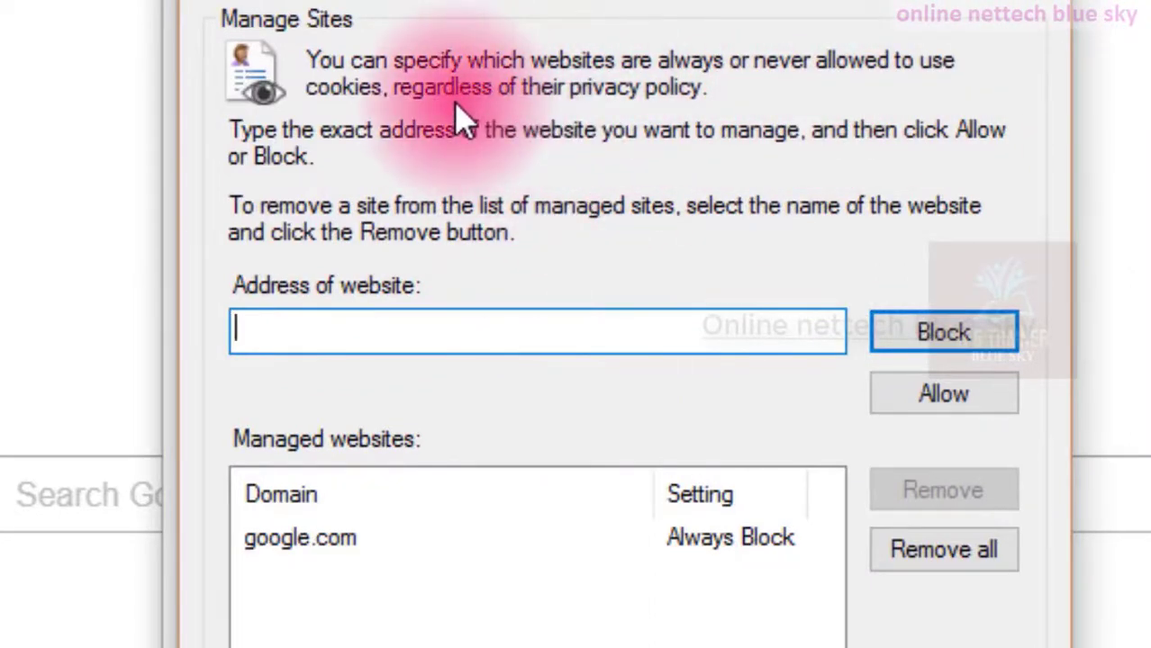
click(304, 543)
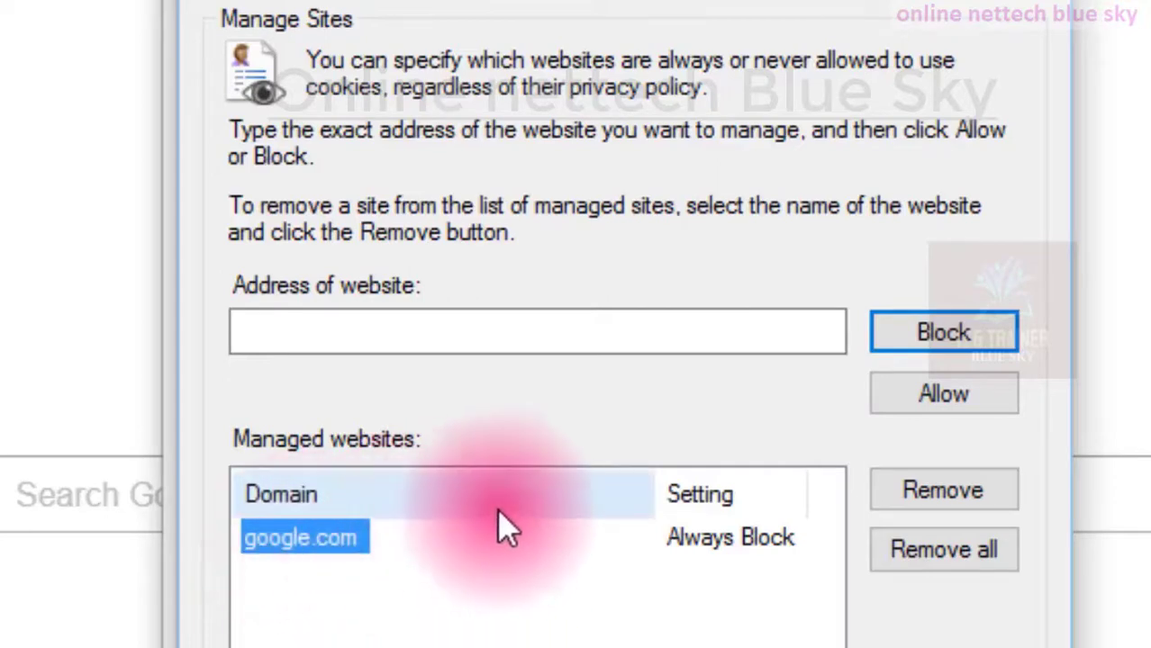
Step: Remove the google.com Always Block rule, leaving Managed websites empty, and close Per Site Privacy Actions
click(462, 315)
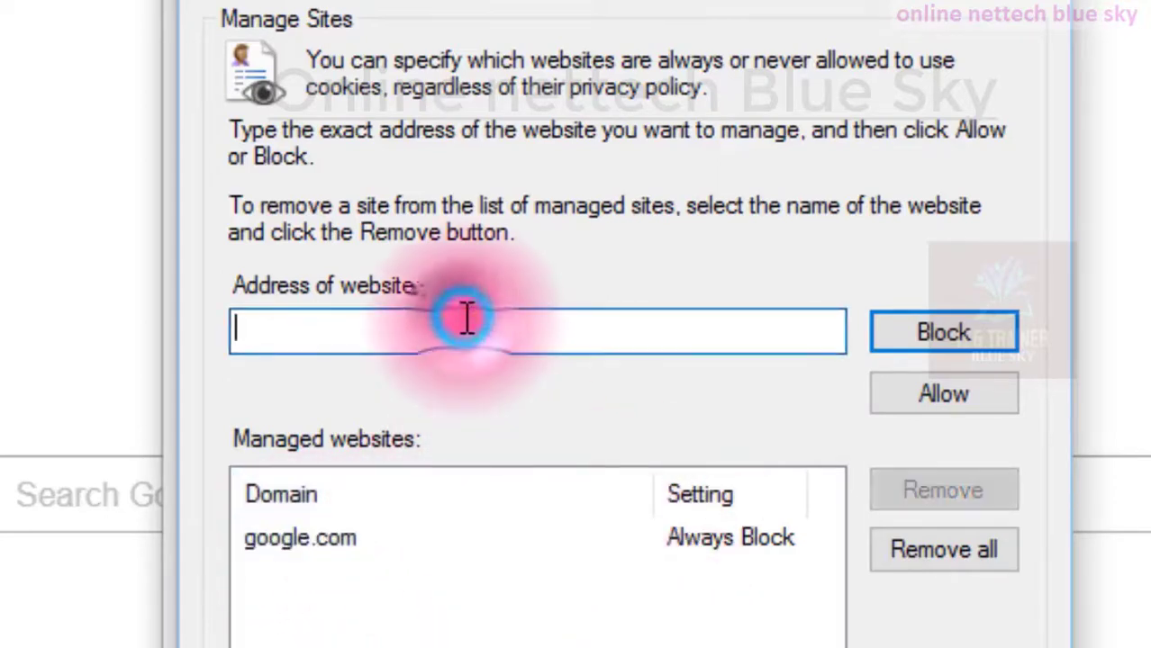
click(488, 538)
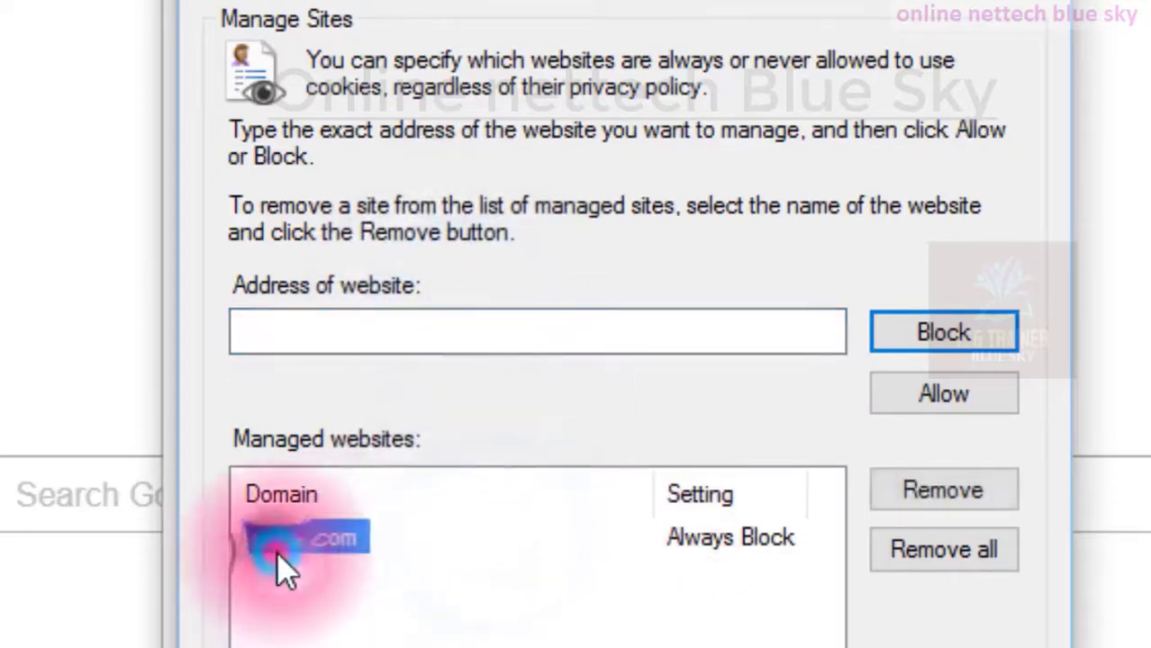
click(276, 551)
click(918, 489)
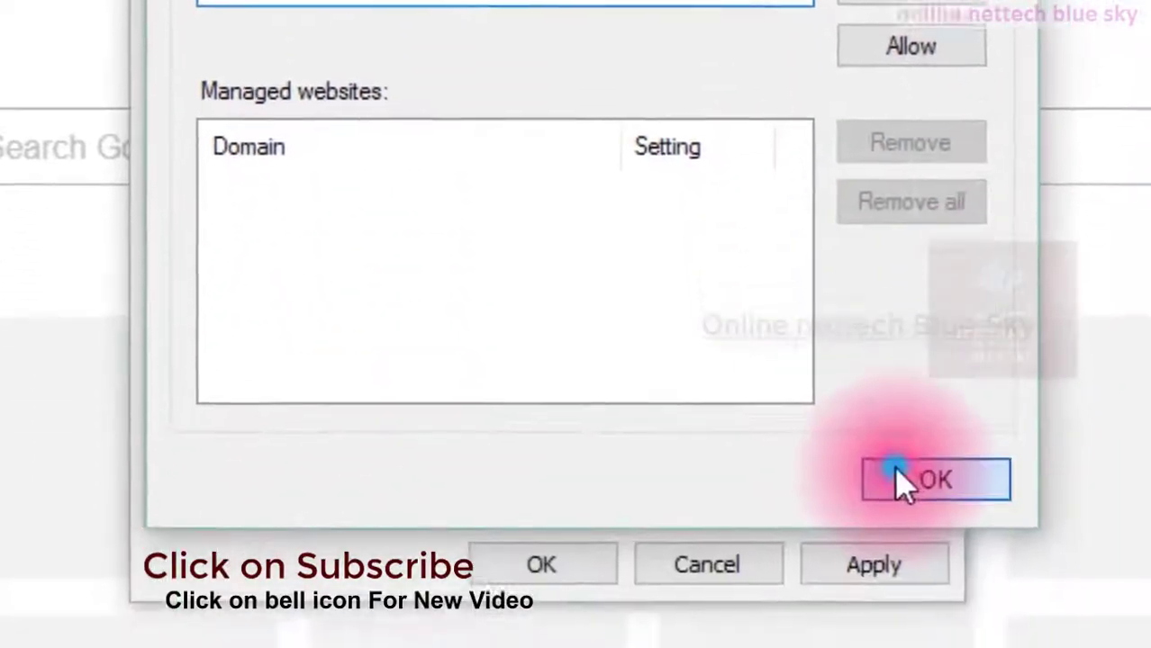
click(904, 479)
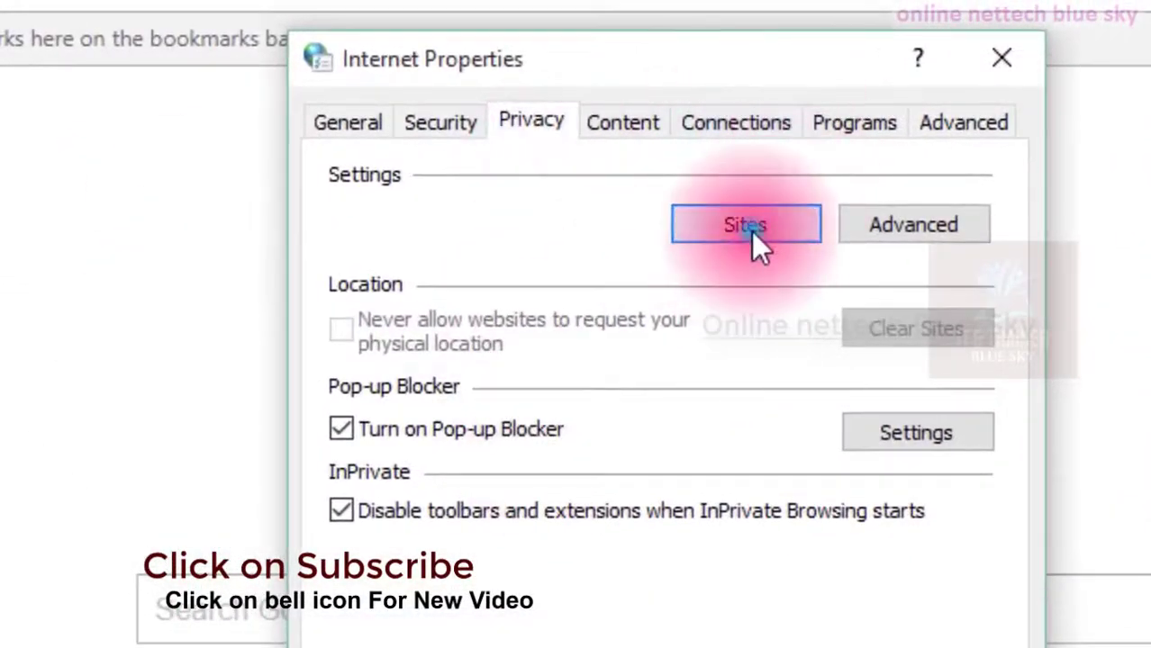
Step: Reopen the per-site cookie rules to confirm no managed websites remain, then dismiss them
click(752, 231)
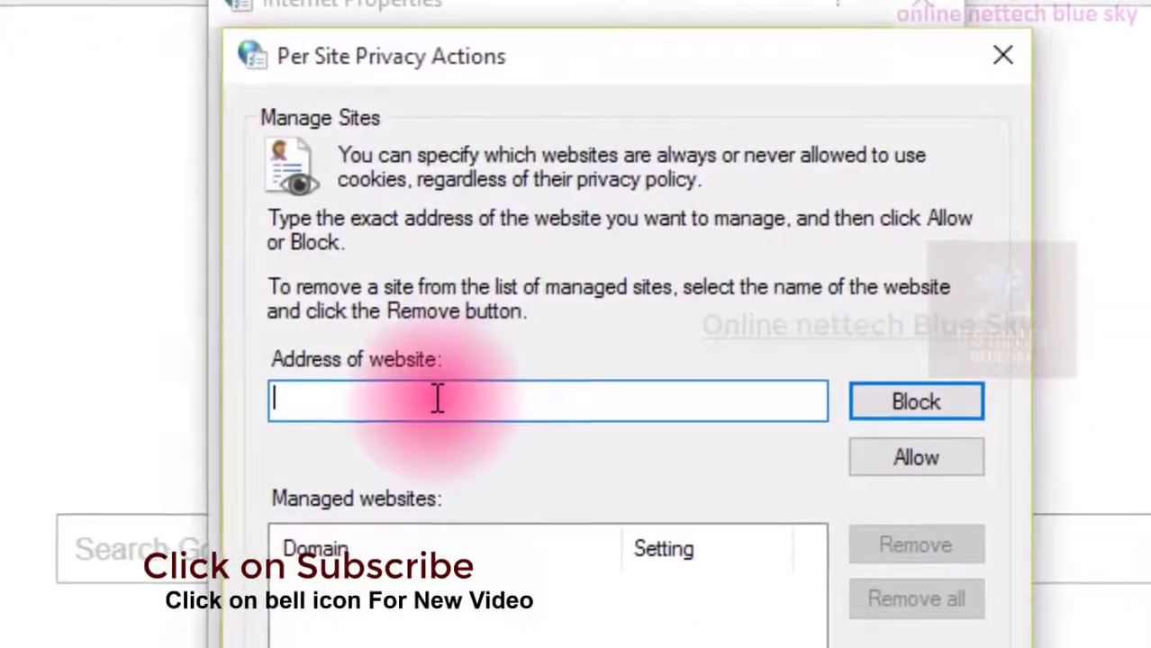
click(515, 456)
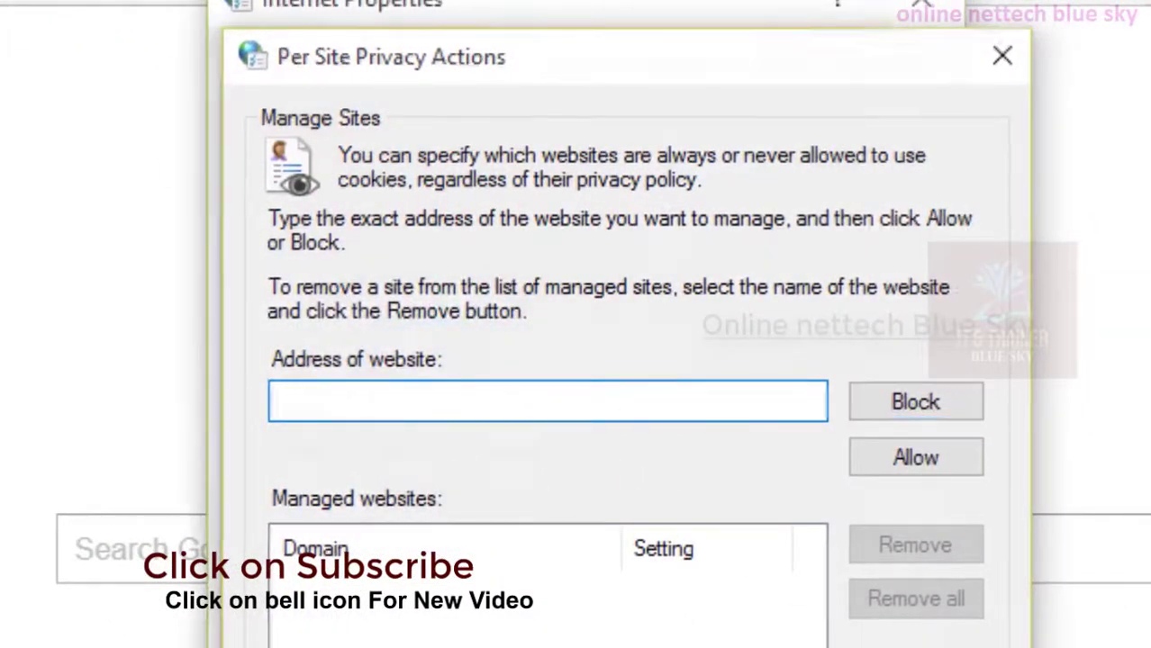
key(Escape)
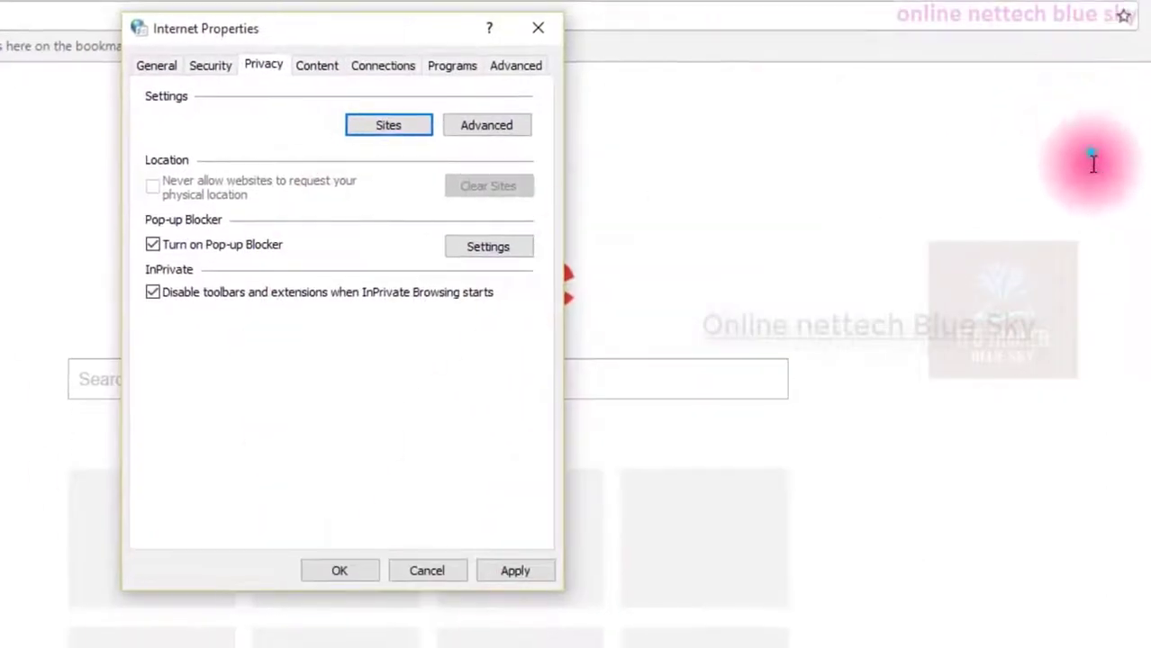
Step: Close the duplicate Control Panel window from the taskbar previews
click(1083, 237)
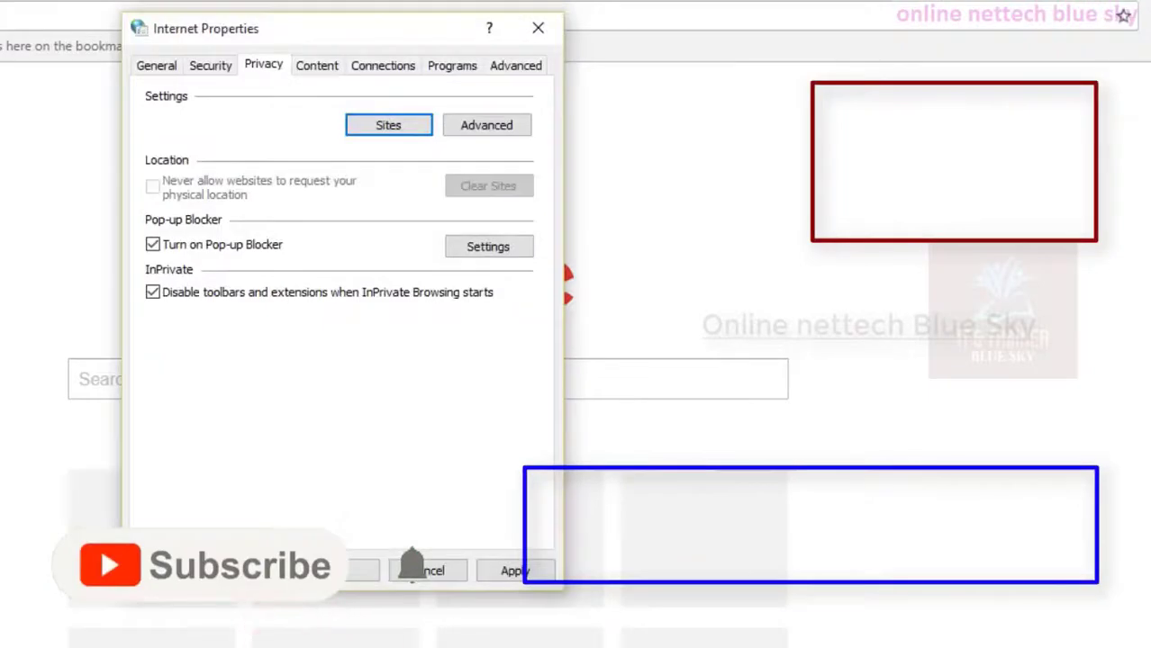
key(Return)
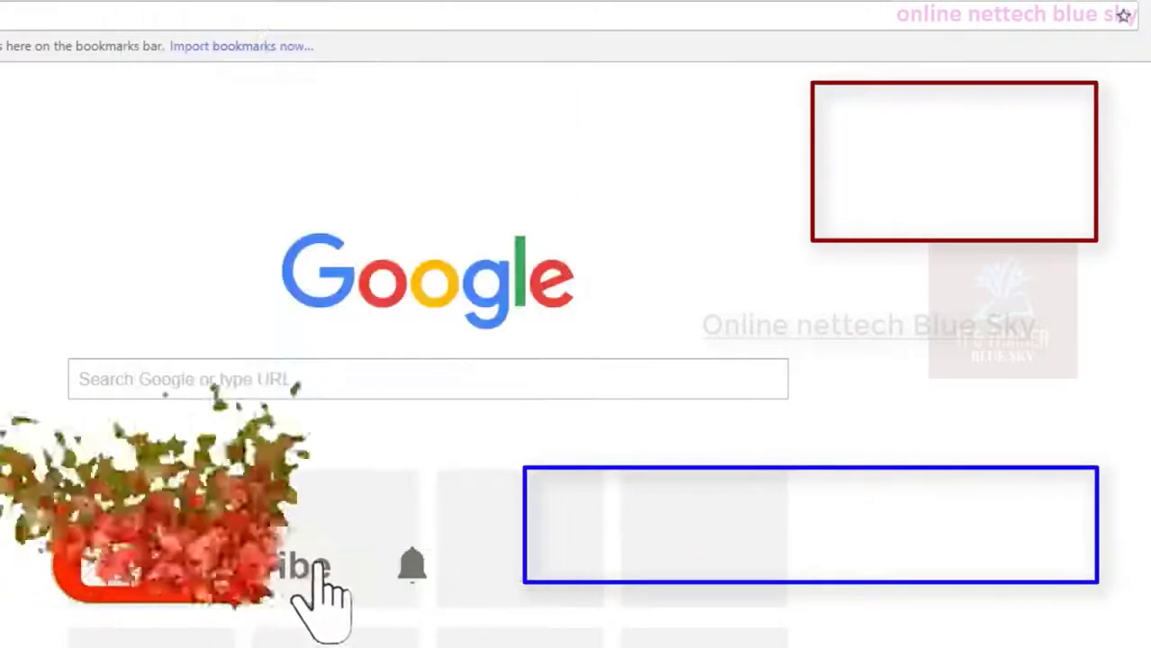
mouse_move(498, 622)
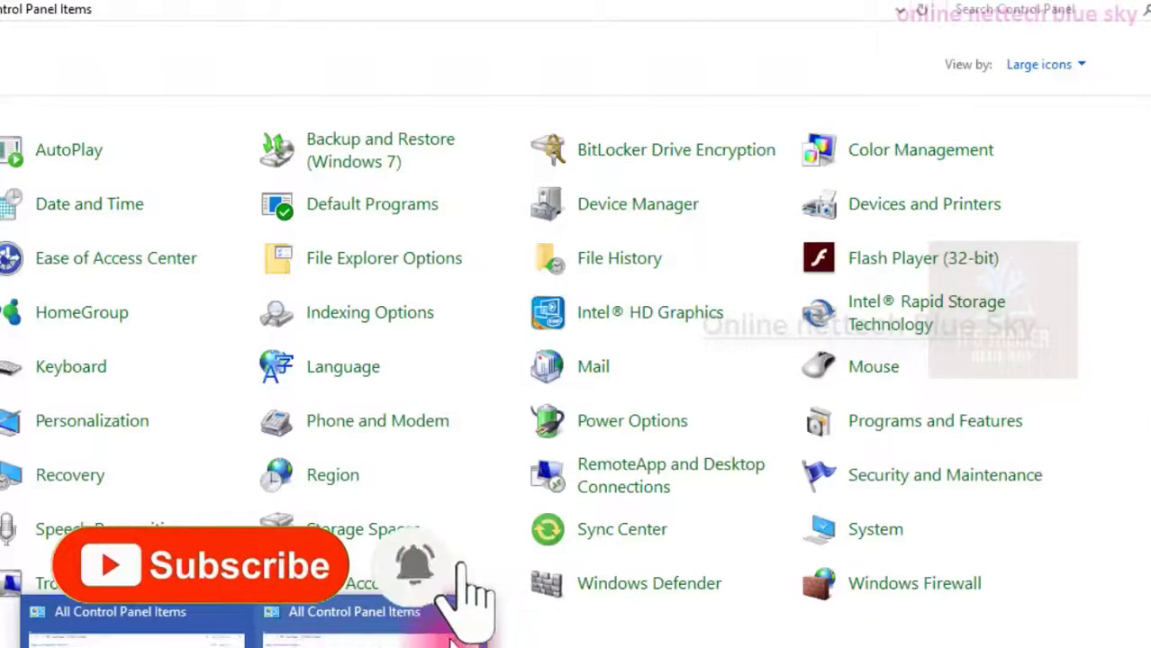
click(465, 616)
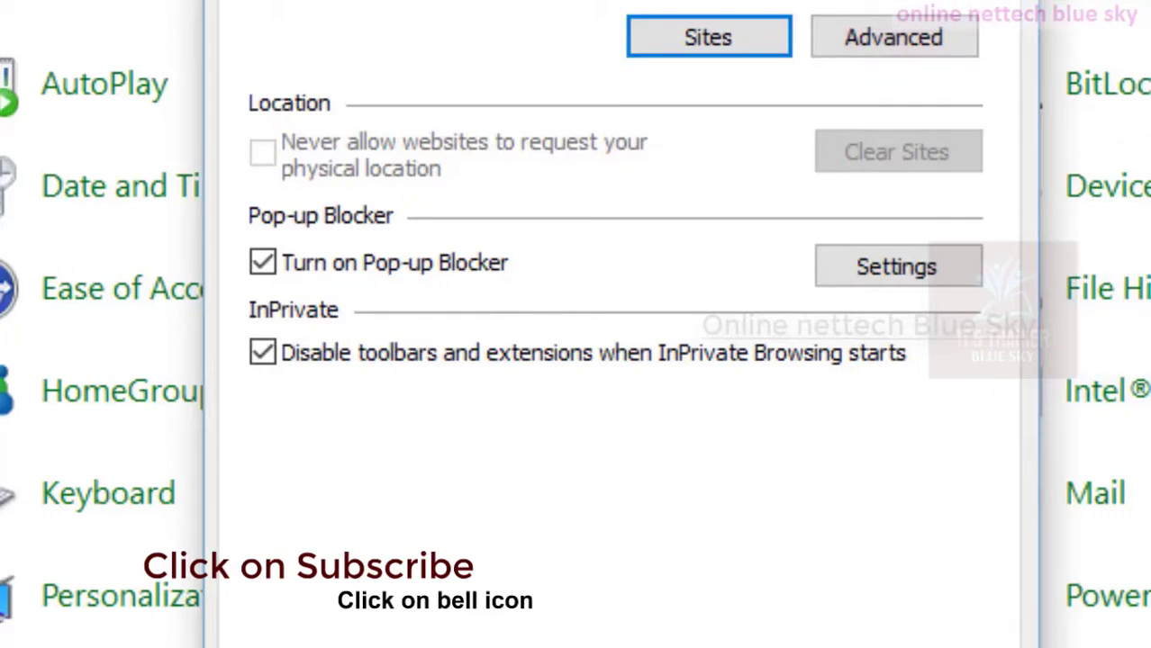
Step: Enable 'Turn on Pop-up Blocker' on the Privacy tab and apply the change
click(305, 261)
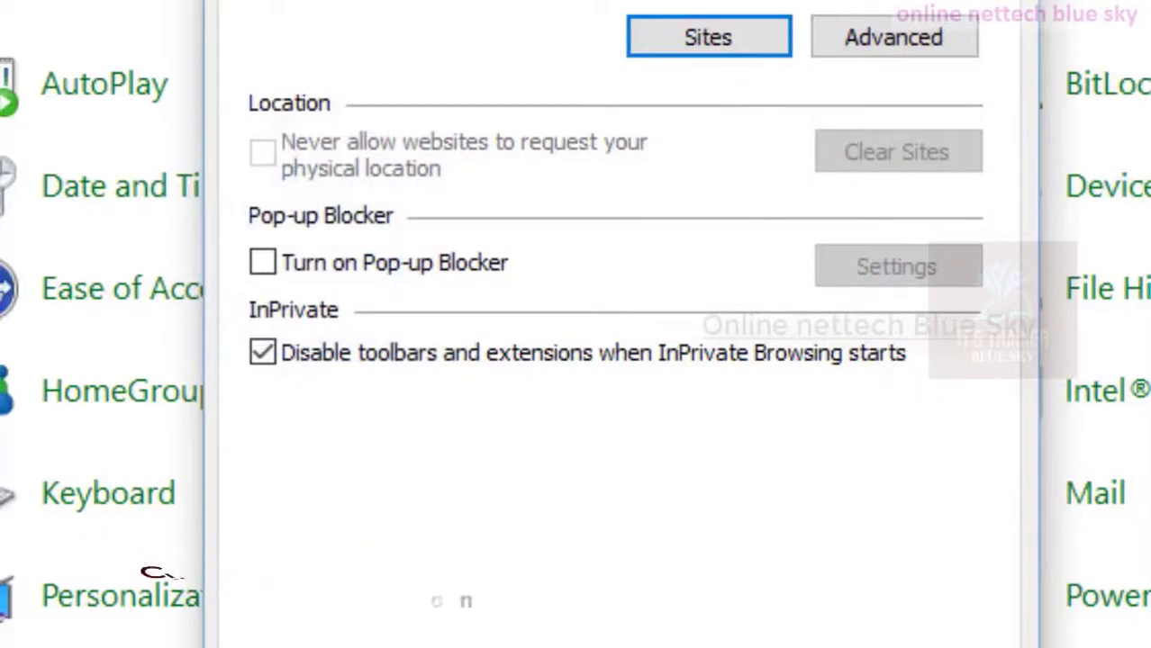
click(338, 266)
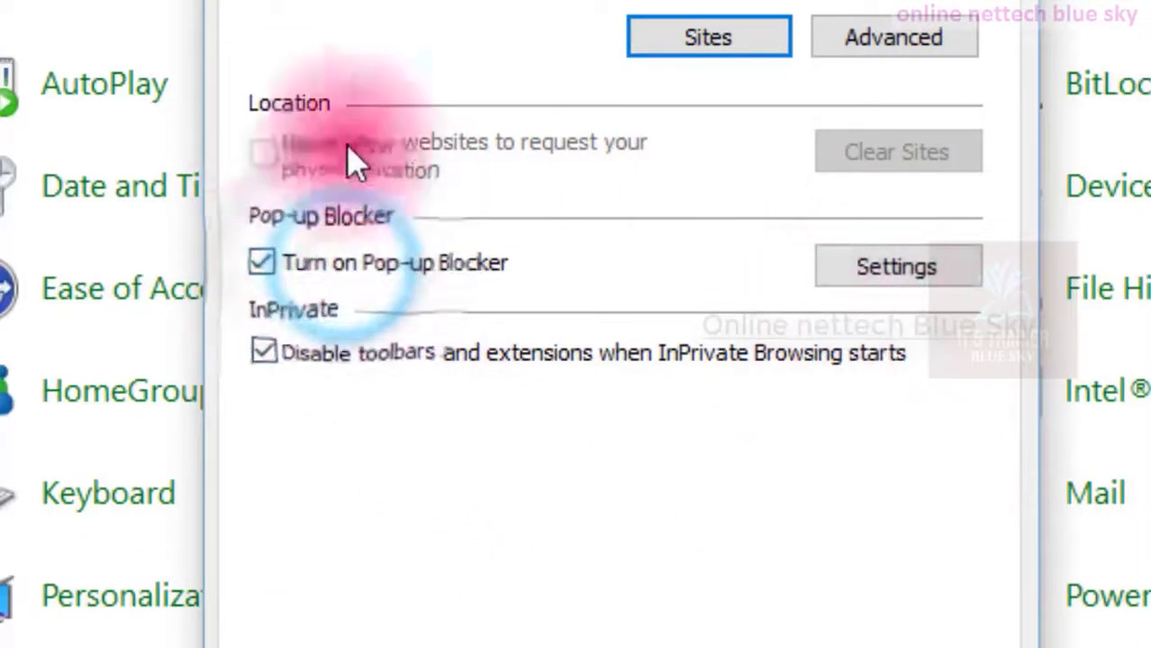
click(902, 553)
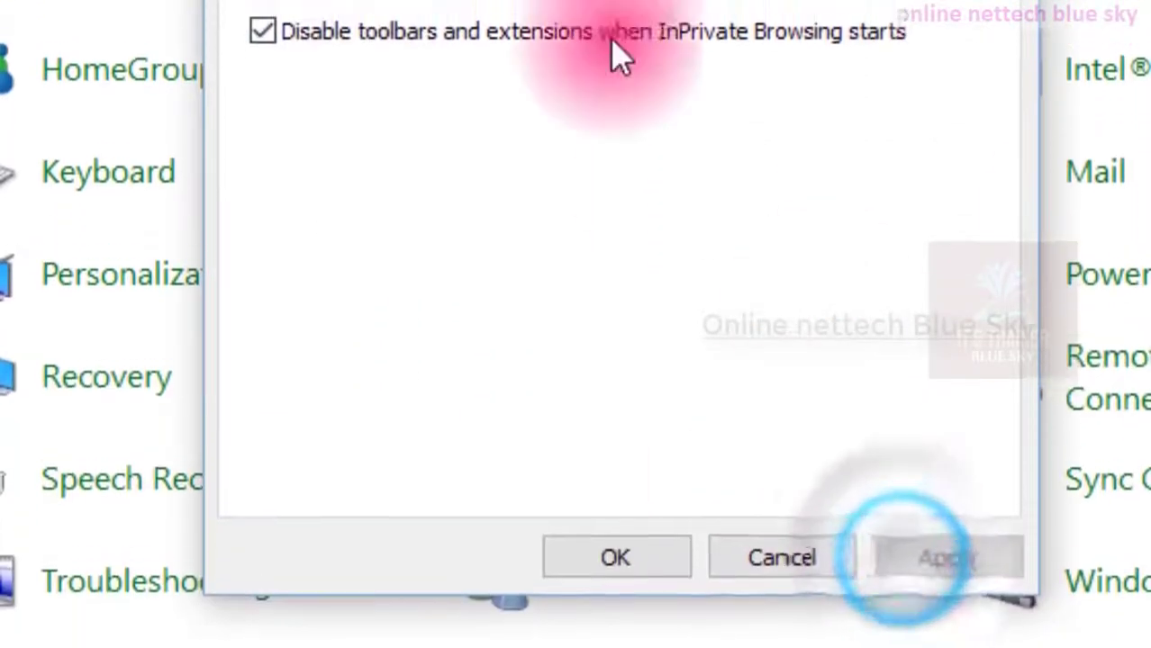